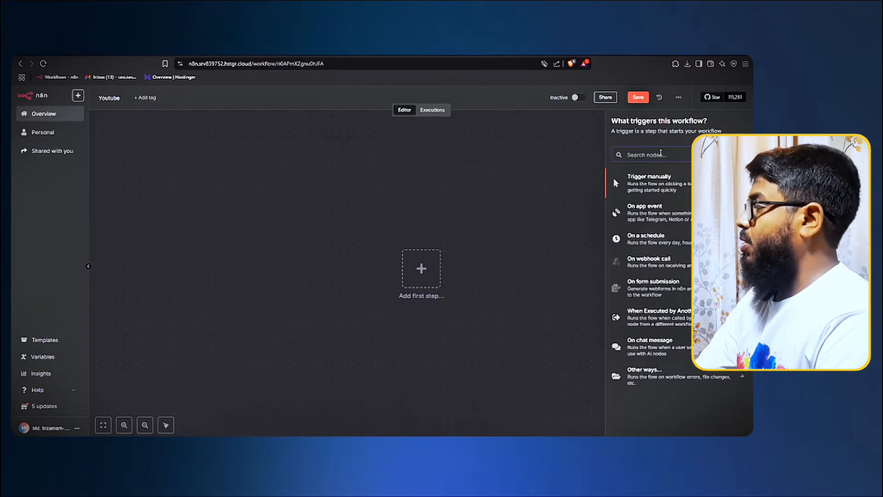
# Find the RSS Feed Trigger node by searching for "rss" and add it as the workflow's first step.
pyautogui.write('rss')
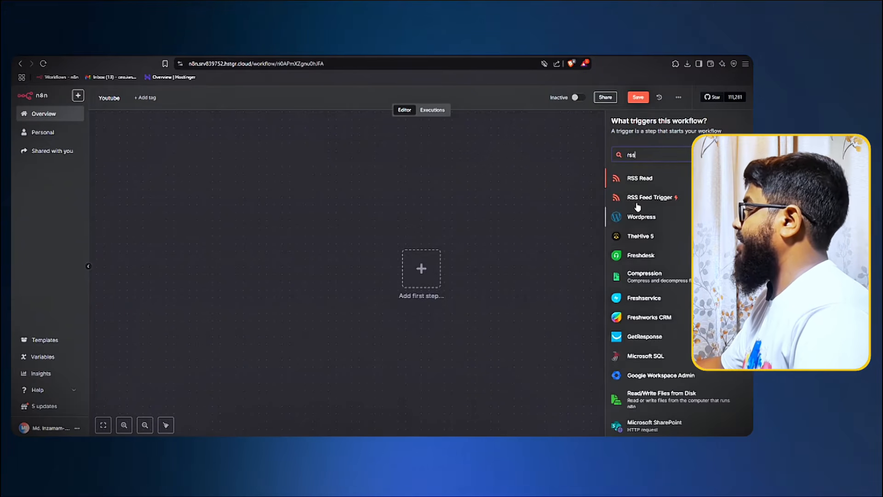
pyautogui.click(648, 198)
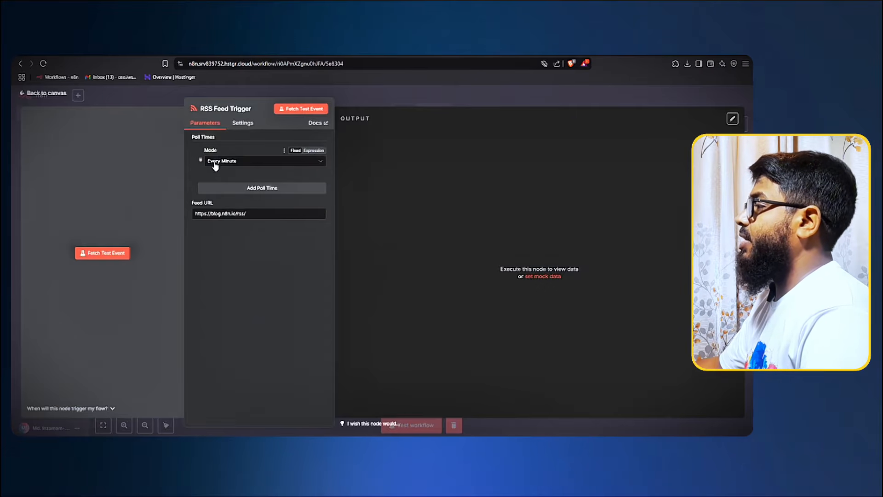
pyautogui.click(228, 162)
pyautogui.click(232, 162)
pyautogui.click(231, 163)
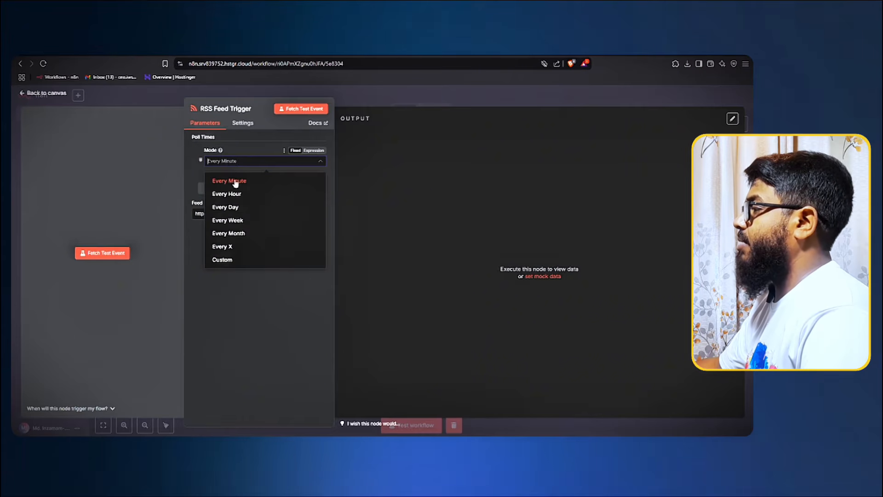
pyautogui.click(257, 208)
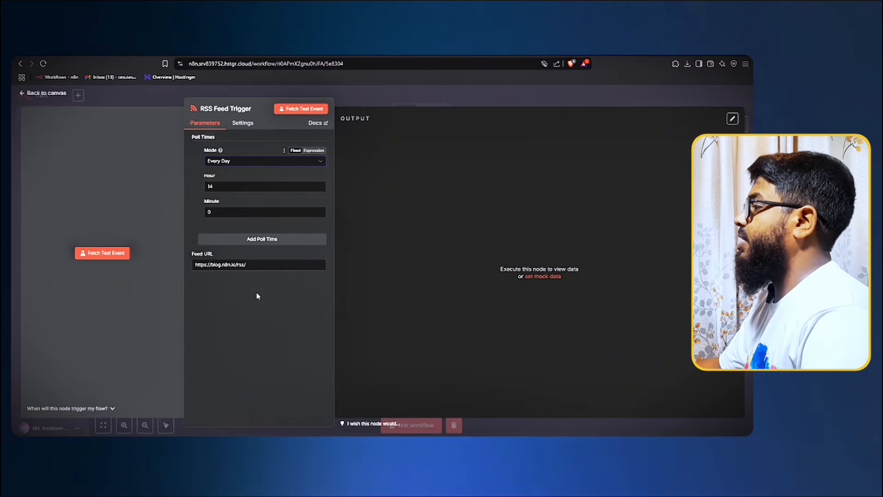
pyautogui.click(202, 160)
pyautogui.click(214, 163)
pyautogui.click(237, 162)
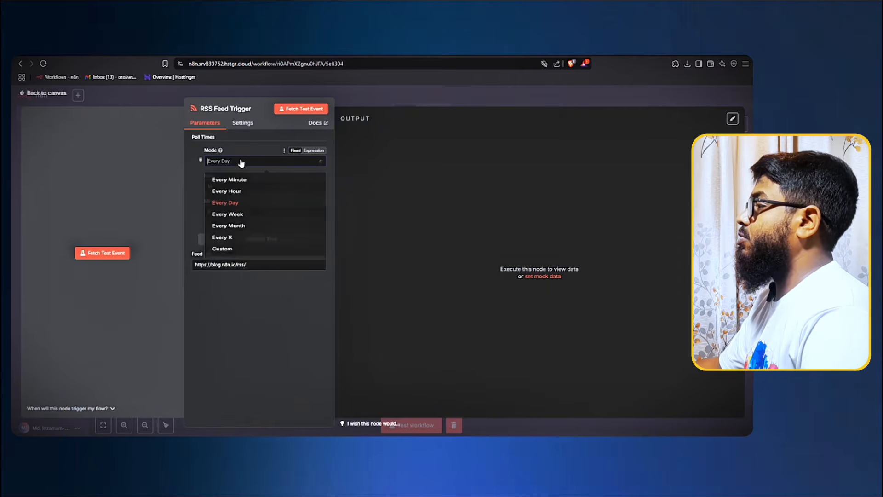
pyautogui.click(218, 180)
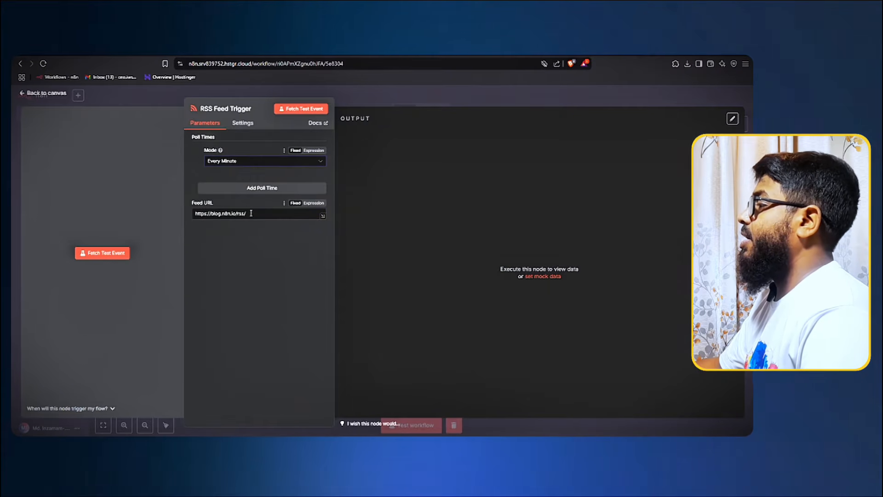
# Fetch a test event from the default n8n blog feed, examine the article content it returns, and go back to the canvas.
pyautogui.moveTo(251, 213); pyautogui.dragTo(188, 212)
pyautogui.click(216, 233)
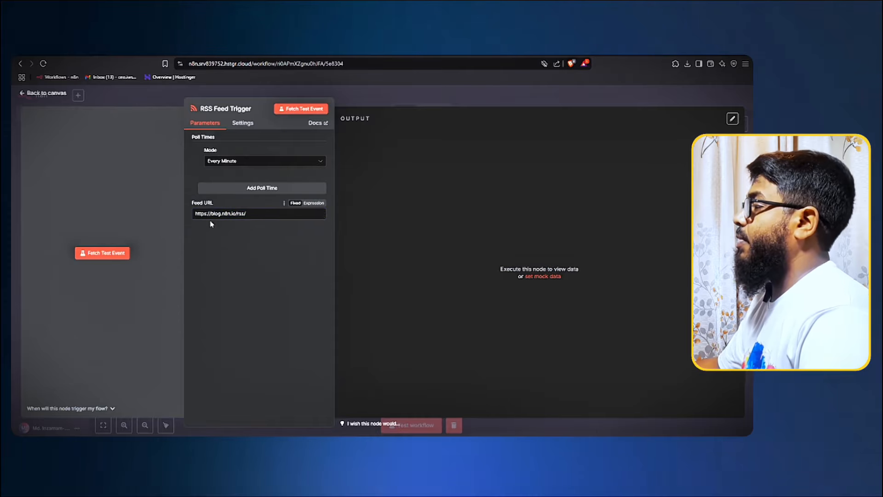
pyautogui.doubleClick(227, 214)
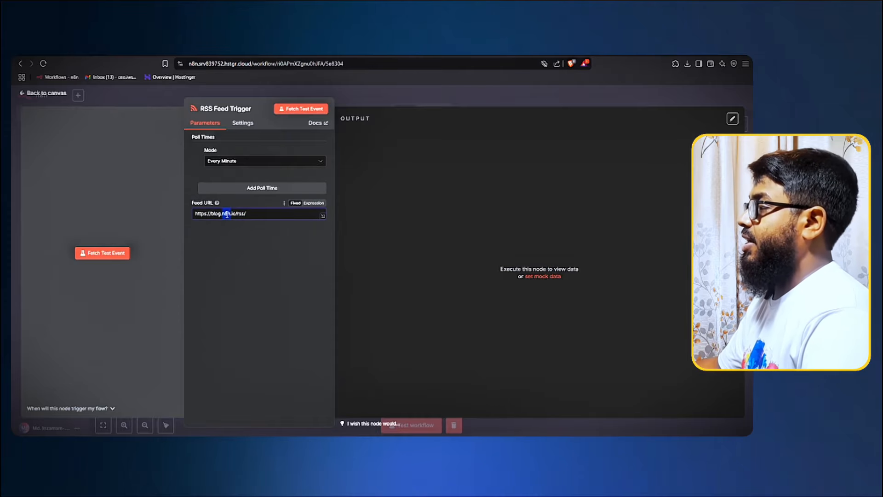
pyautogui.click(304, 110)
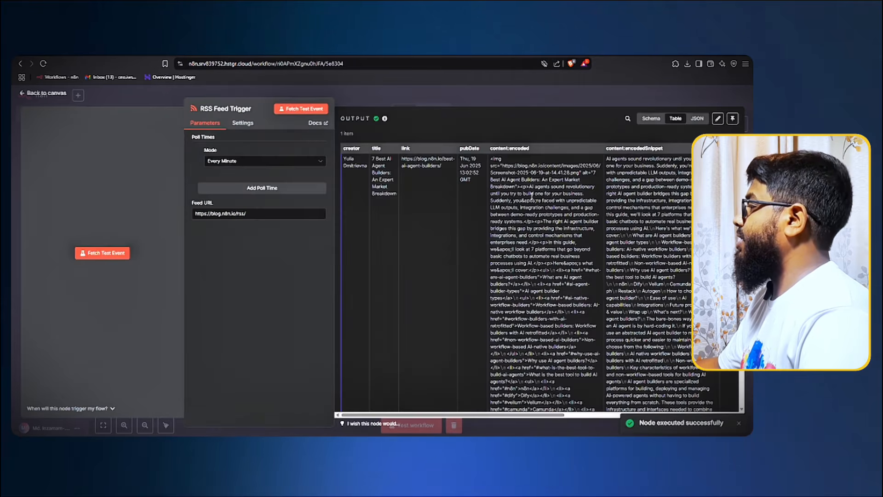
pyautogui.scroll(-5, 534, 212)
pyautogui.scroll(5, 535, 211)
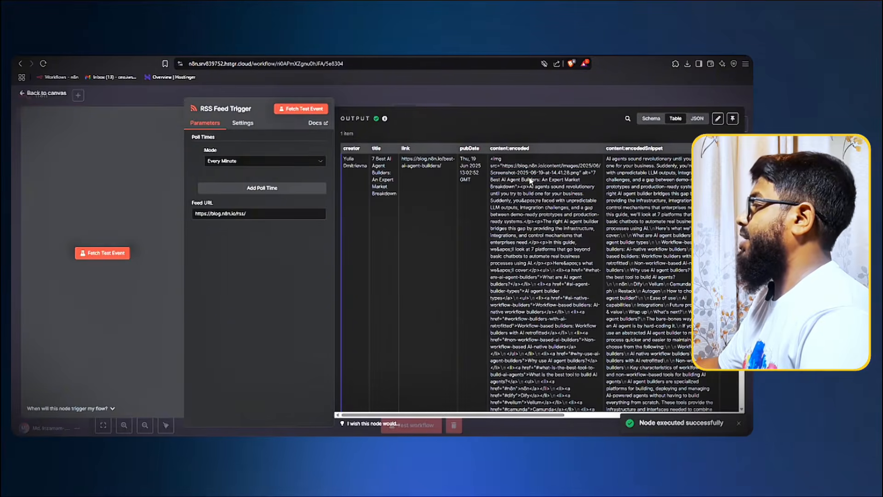
pyautogui.moveTo(531, 172); pyautogui.dragTo(561, 326)
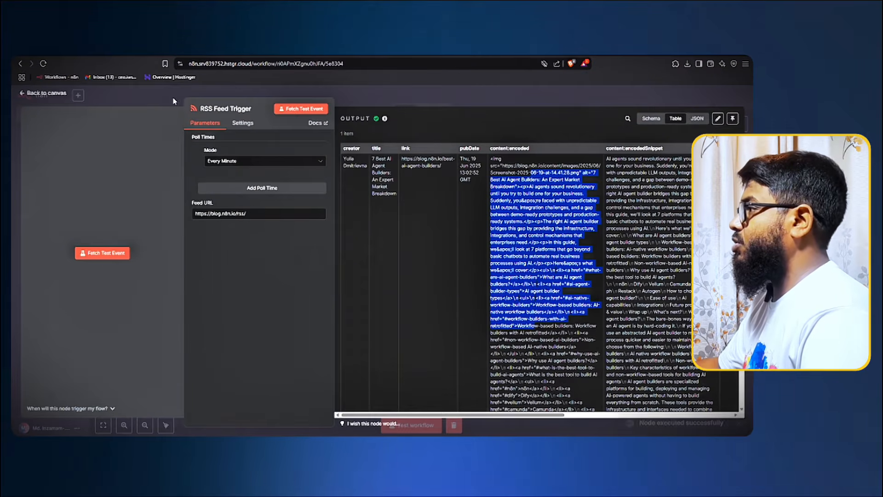
pyautogui.click(171, 98)
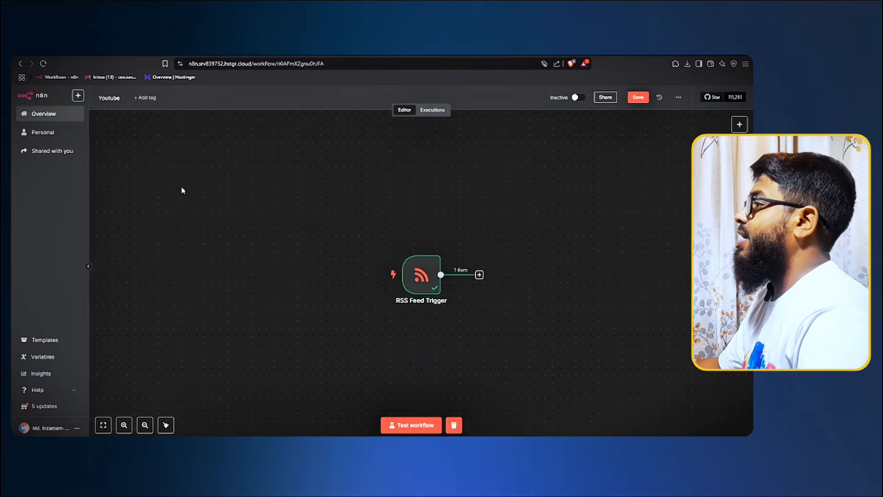
# Search Google for "latest rss news" in a new browser tab and open The New York Times RSS Feeds result.
pyautogui.hotkey('ctrl', 't')
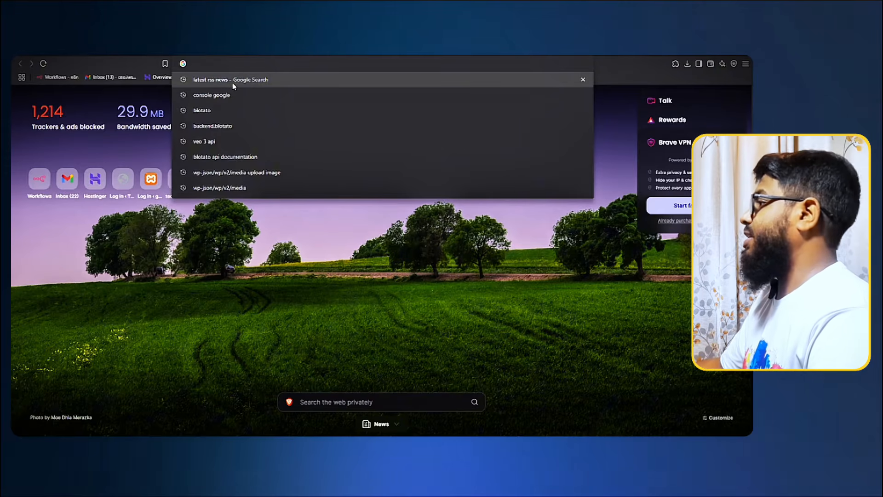
pyautogui.click(212, 82)
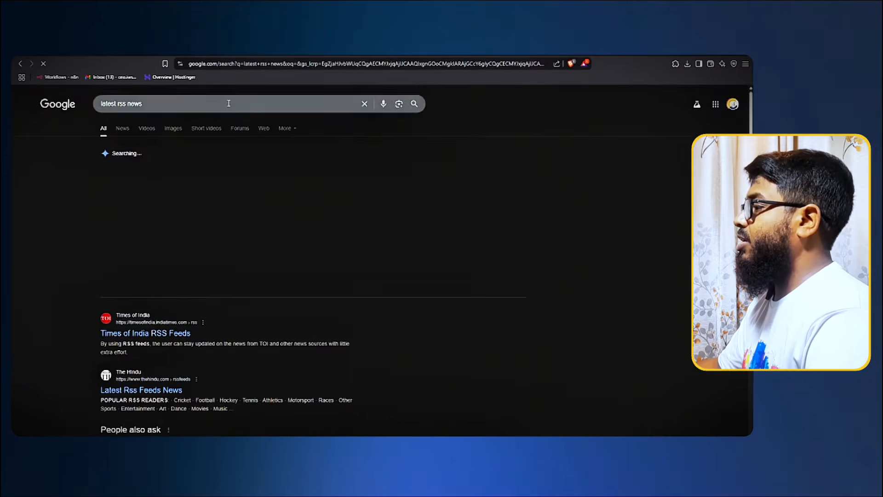
pyautogui.scroll(-3, 119, 203)
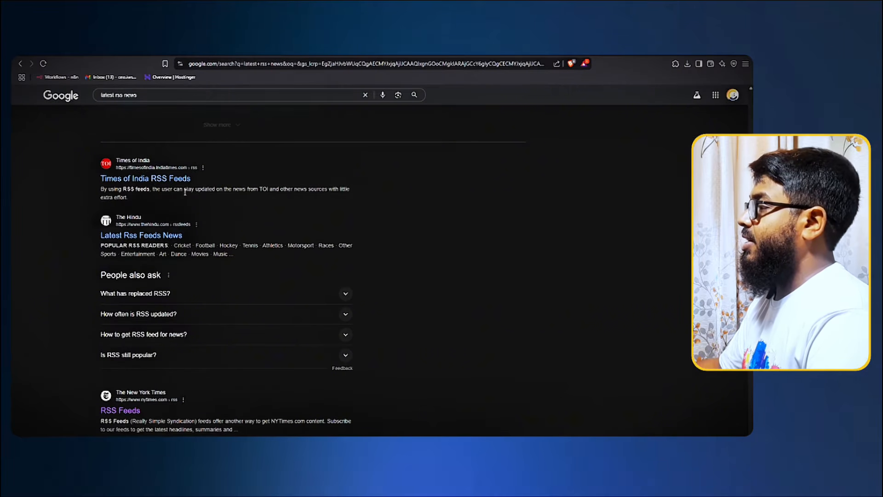
pyautogui.scroll(-2, 163, 201)
pyautogui.scroll(-2, 166, 214)
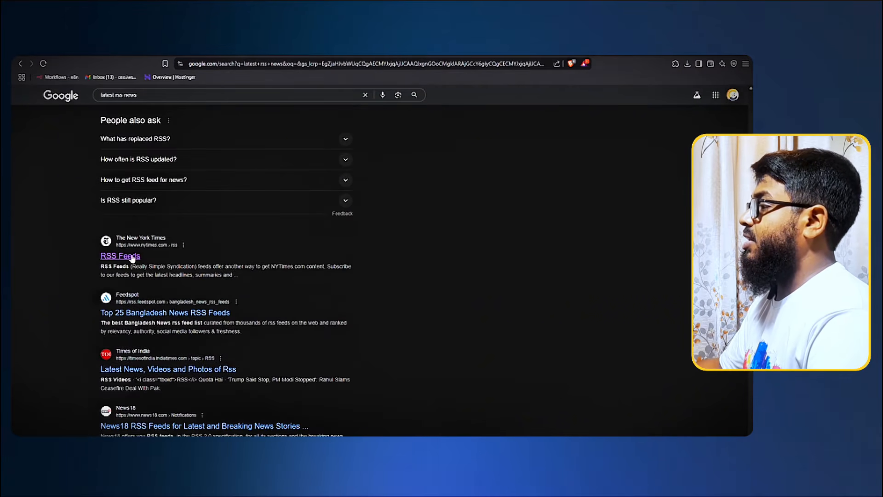
pyautogui.scroll(-2, 132, 258)
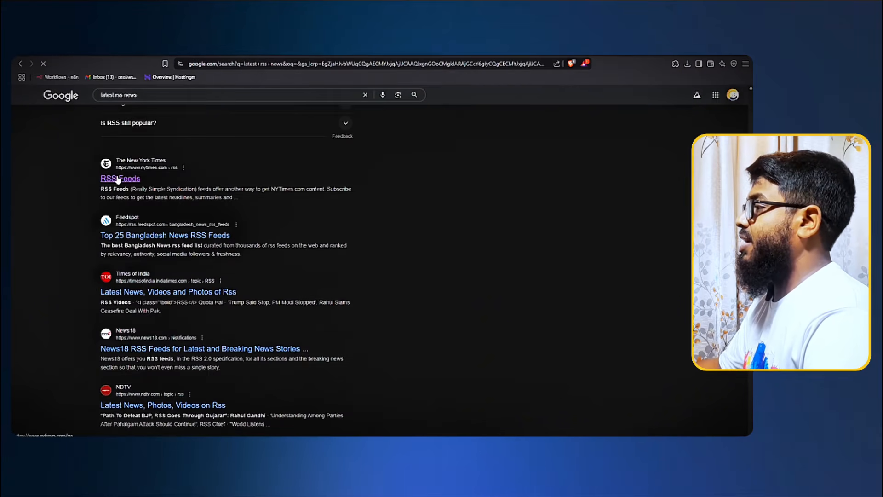
# Open the Personal Tech feed listed under Technology on the New York Times RSS page and copy its URL.
pyautogui.scroll(-3, 291, 204)
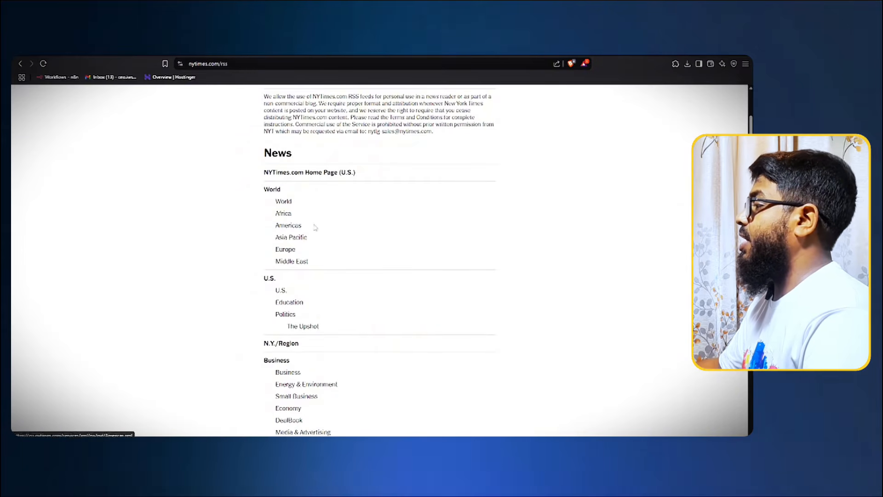
pyautogui.scroll(-7, 311, 255)
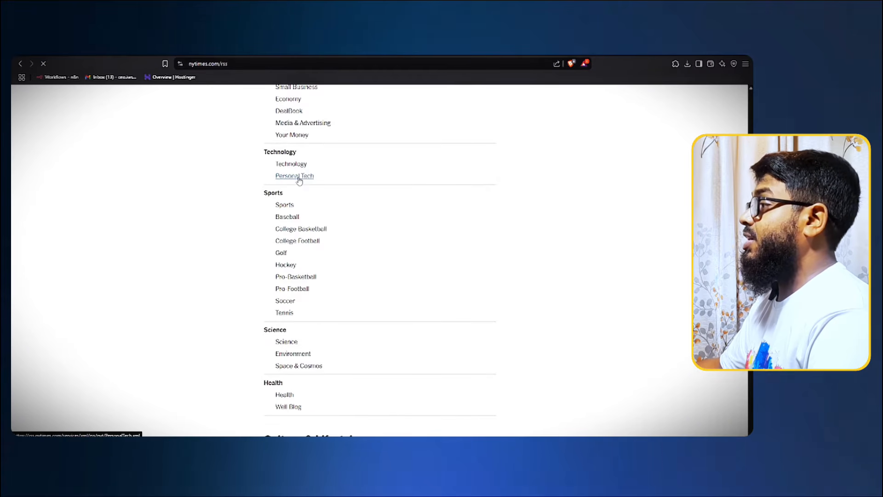
pyautogui.scroll(-10, 230, 182)
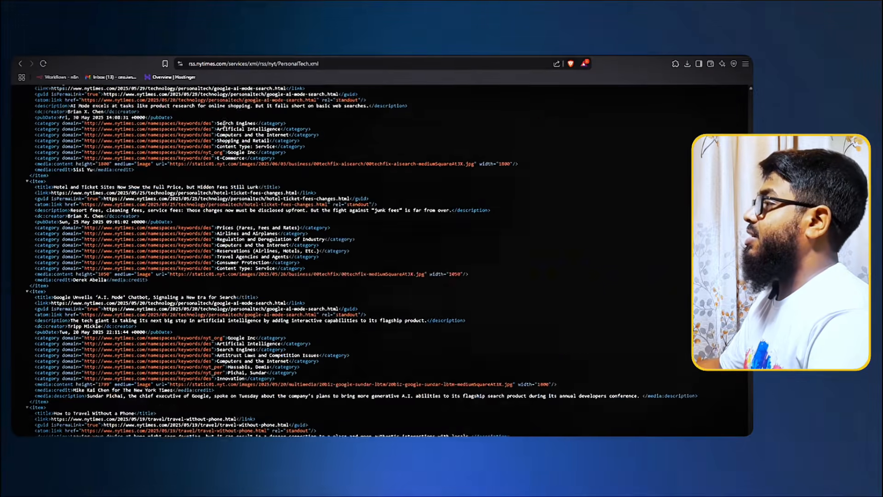
pyautogui.scroll(5, 224, 124)
pyautogui.click(346, 62)
pyautogui.hotkey('ctrl', 'c')
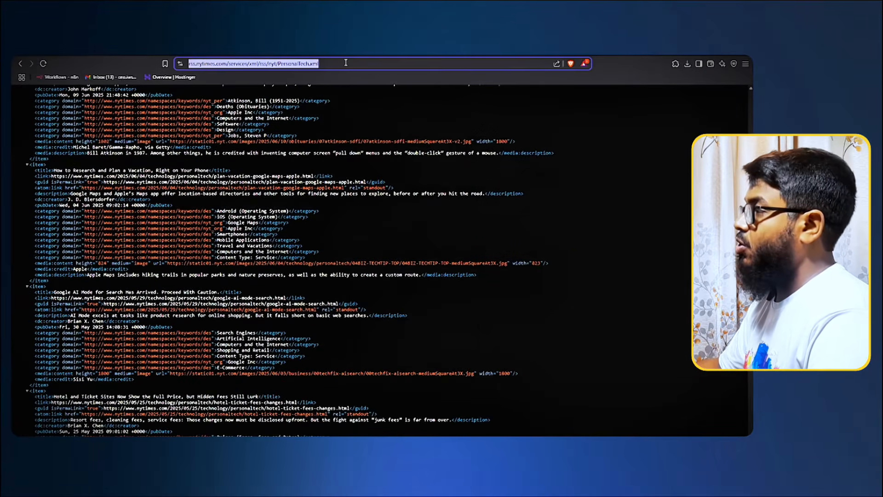
pyautogui.click(154, 52)
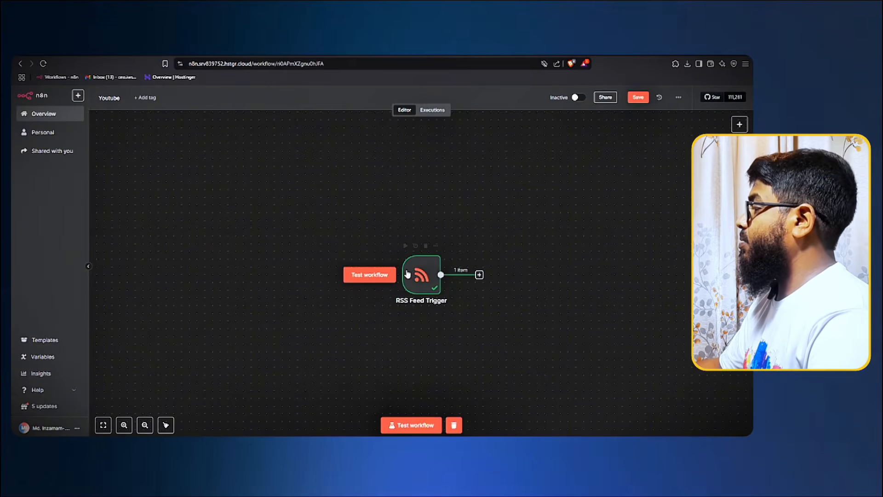
pyautogui.click(428, 278)
pyautogui.doubleClick(429, 278)
pyautogui.moveTo(268, 213); pyautogui.dragTo(157, 204)
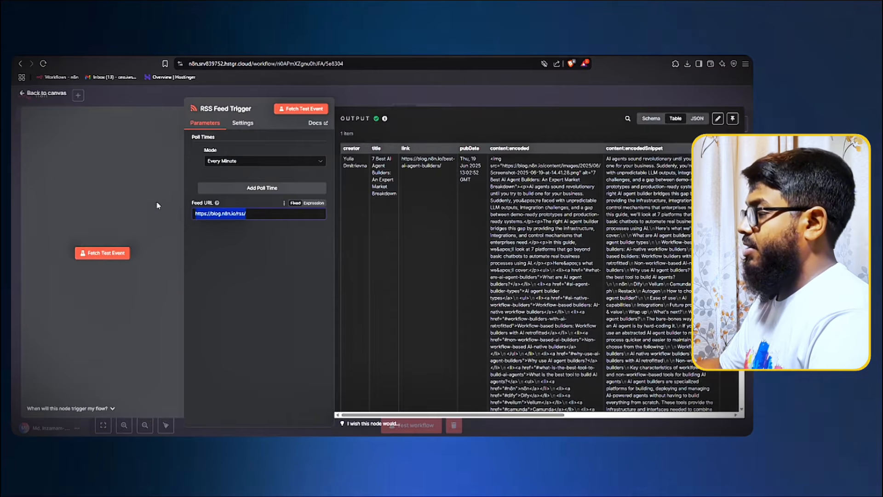
pyautogui.hotkey('ctrl', 'v')
pyautogui.click(302, 108)
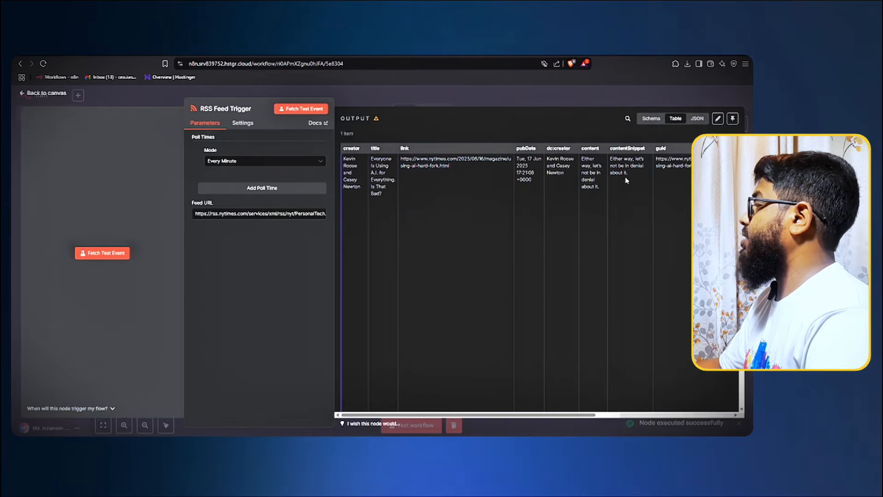
pyautogui.click(160, 100)
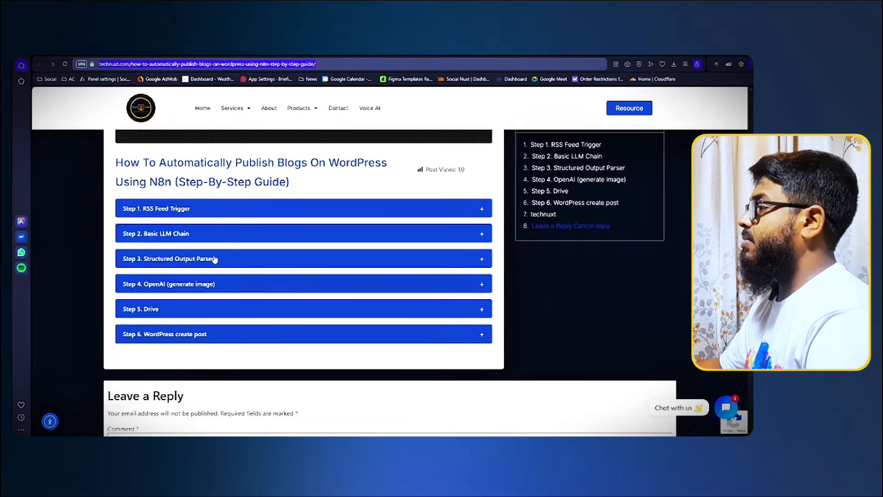
pyautogui.scroll(2, 194, 240)
pyautogui.scroll(-2, 181, 245)
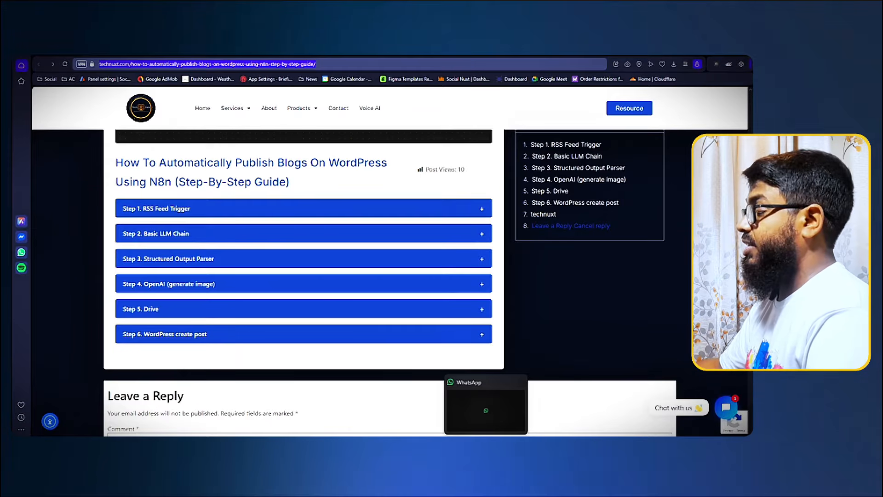
# Return to the n8n workflow and add a Basic LLM Chain node from the AI nodes after the RSS Feed Trigger.
pyautogui.click(503, 405)
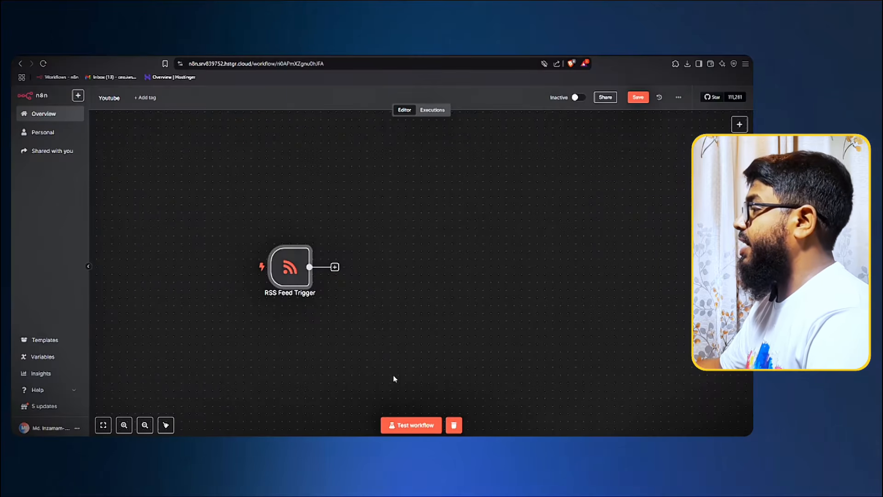
pyautogui.click(334, 268)
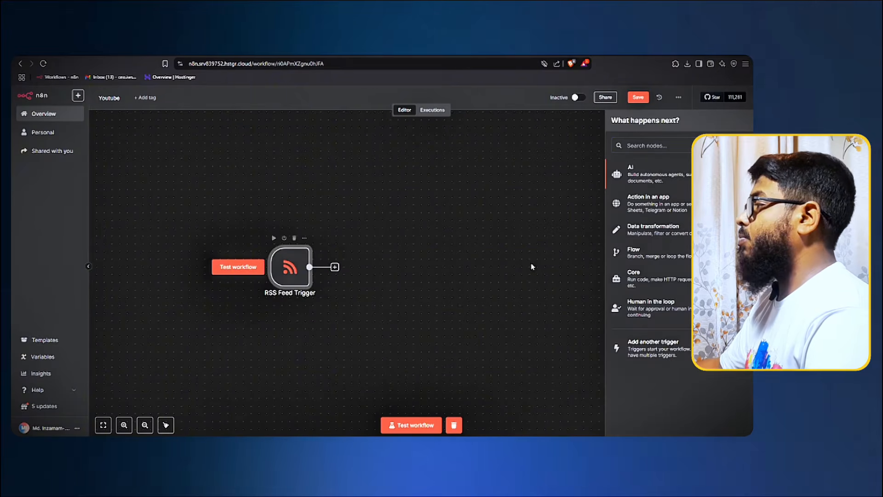
pyautogui.click(664, 179)
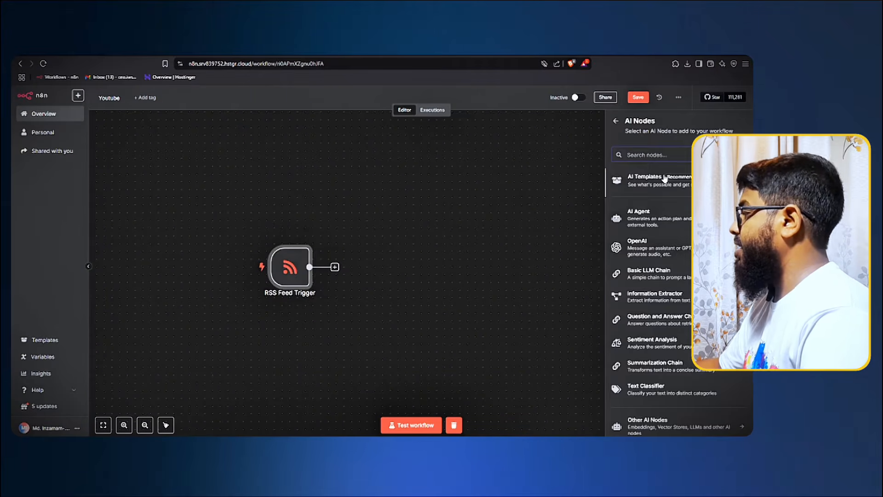
pyautogui.click(616, 121)
pyautogui.click(634, 175)
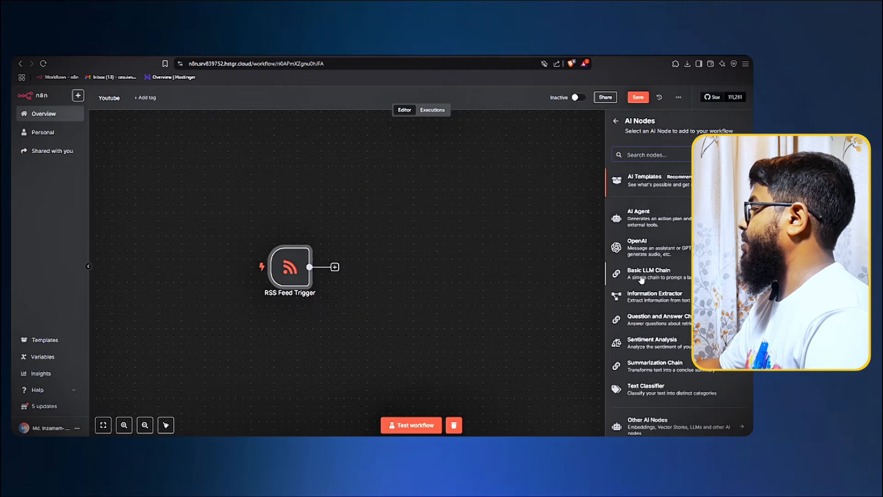
pyautogui.click(663, 280)
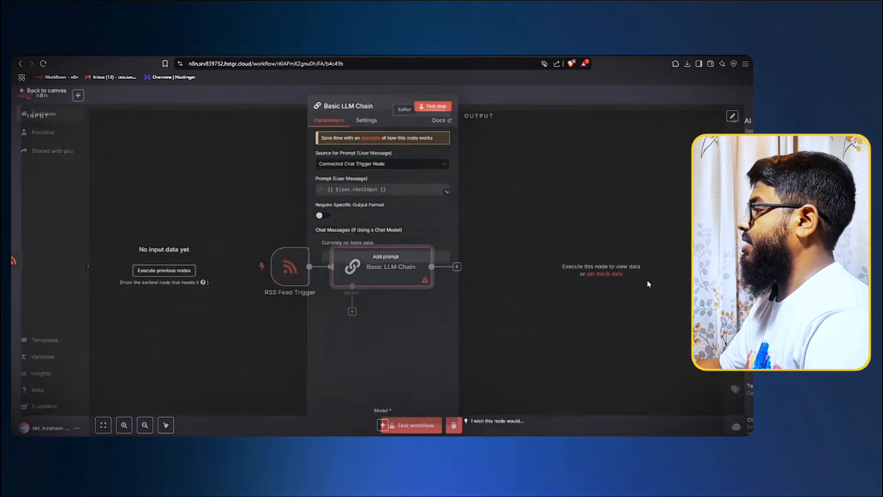
# Set the Basic LLM Chain's source for prompt to Define below and switch to the technuxt step-by-step guide page.
pyautogui.click(391, 166)
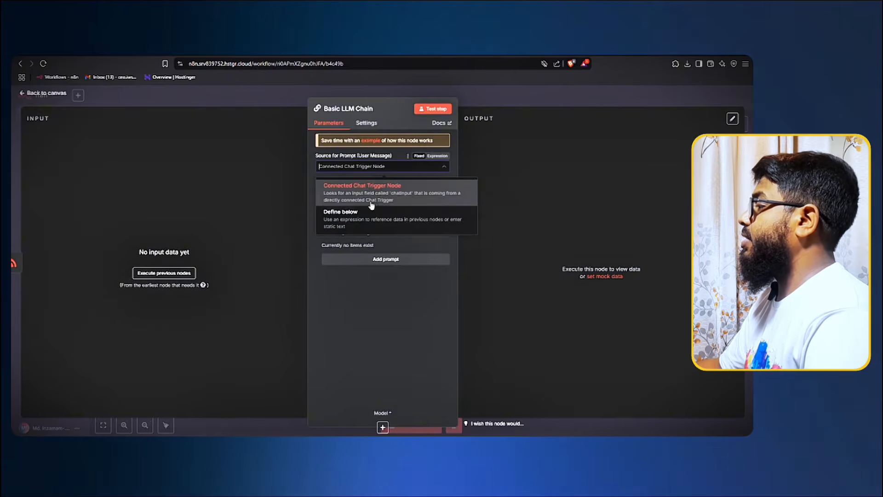
pyautogui.click(366, 210)
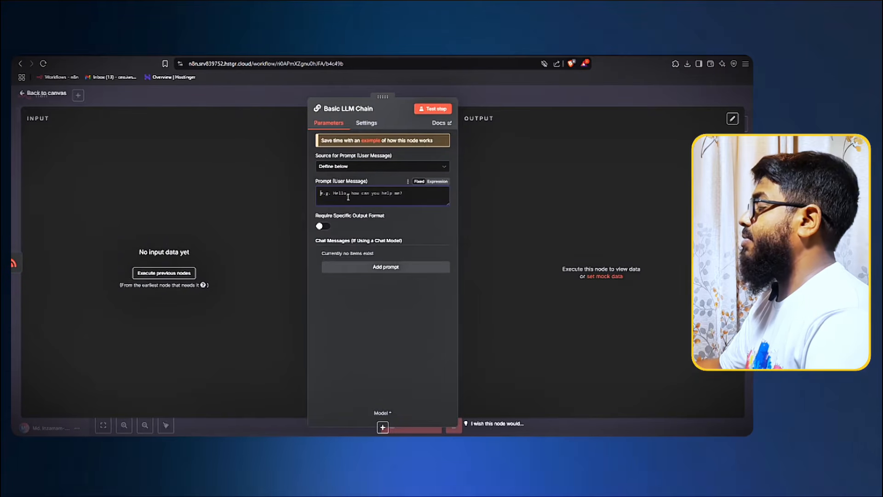
pyautogui.click(386, 268)
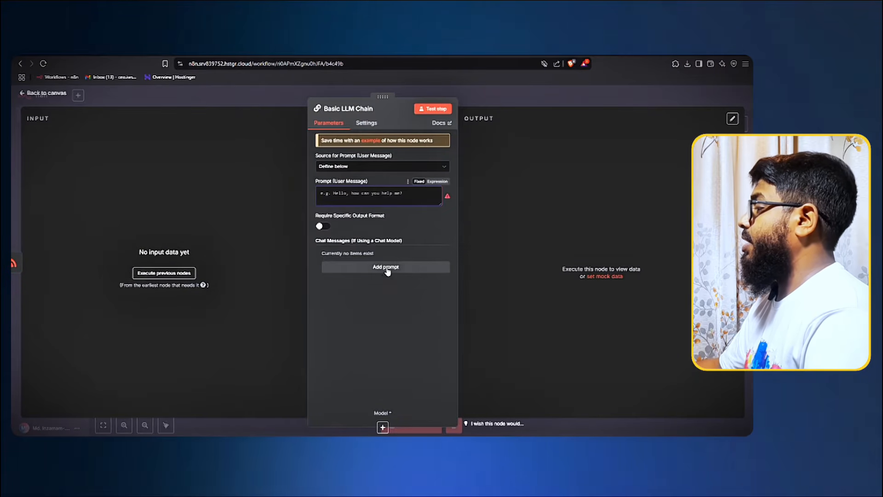
pyautogui.click(291, 103)
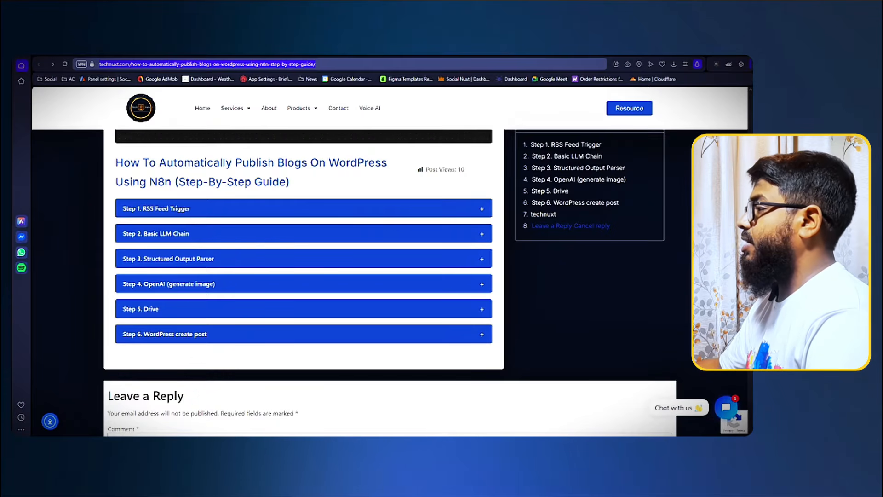
# Copy the user message from Step 2 of the guide and set the Basic LLM Chain's prompt to information: {{ $json.contentSnippet }}.
pyautogui.click(182, 234)
pyautogui.scroll(-2, 197, 218)
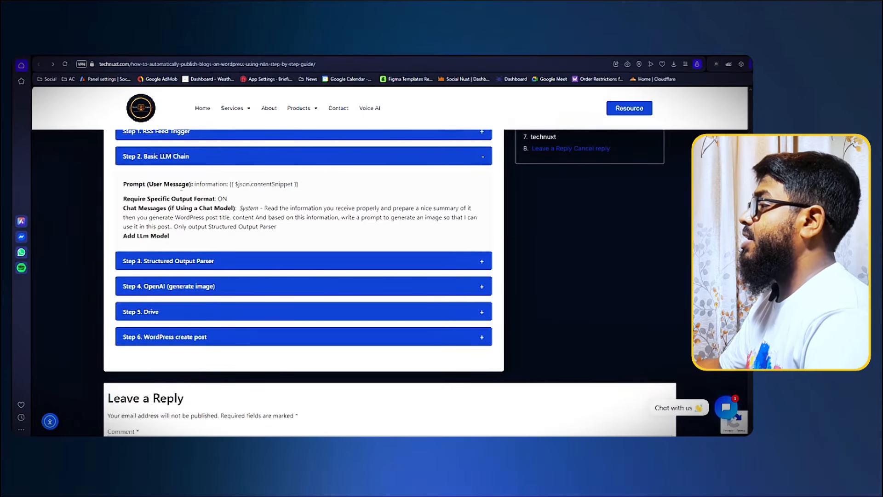
pyautogui.moveTo(195, 184); pyautogui.dragTo(304, 191)
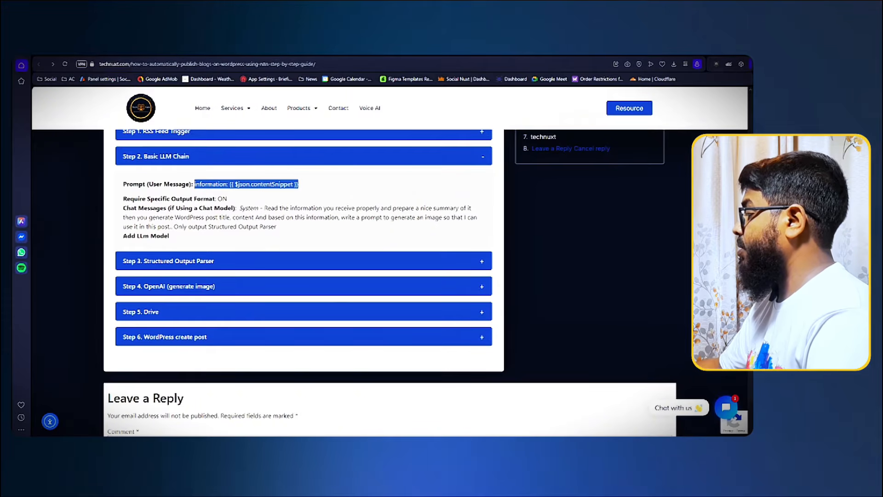
pyautogui.click(504, 445)
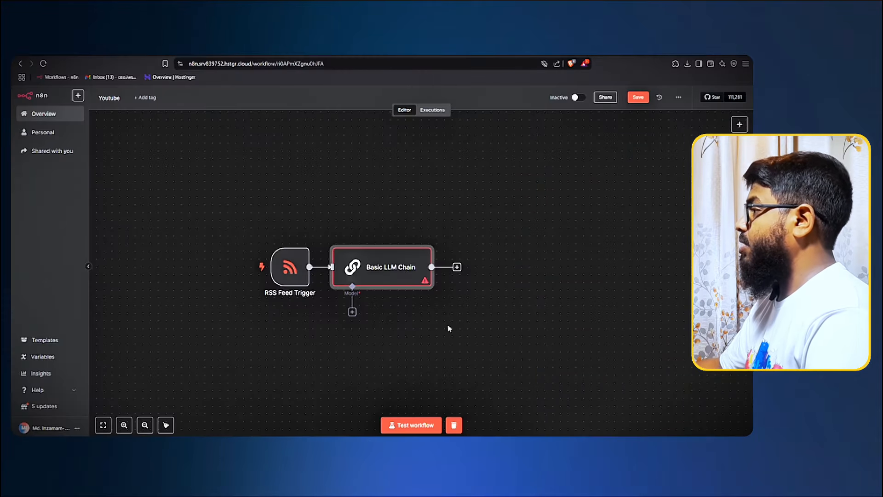
pyautogui.doubleClick(406, 271)
pyautogui.click(341, 197)
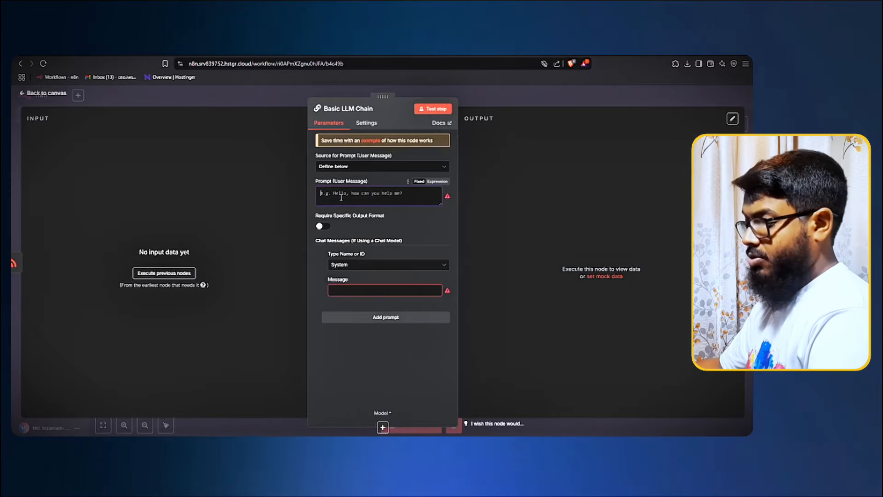
pyautogui.write('information: {{ $json.contentSnippet }}')
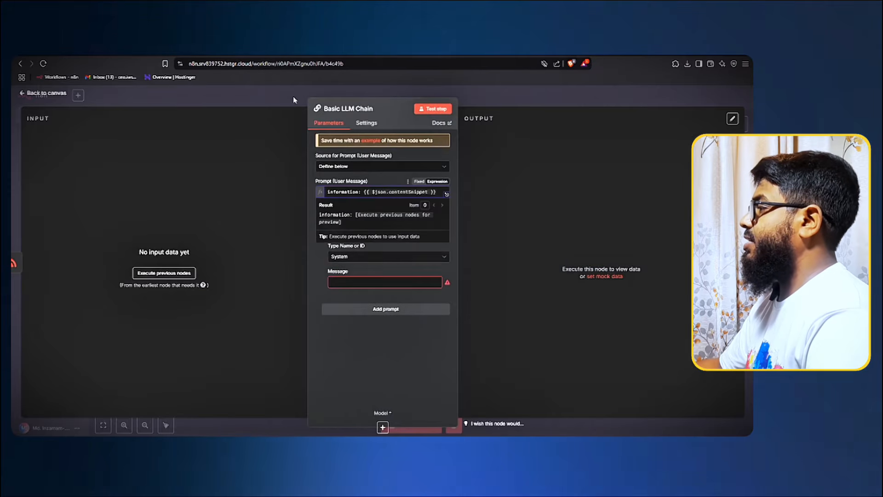
# Execute only the RSS Feed Trigger node to supply input data, and reopen the Basic LLM Chain.
pyautogui.click(295, 100)
pyautogui.click(274, 239)
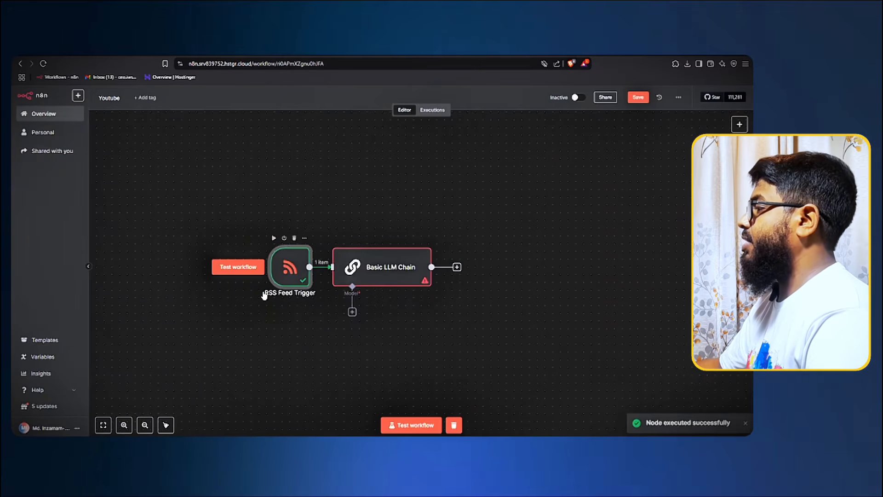
pyautogui.doubleClick(408, 271)
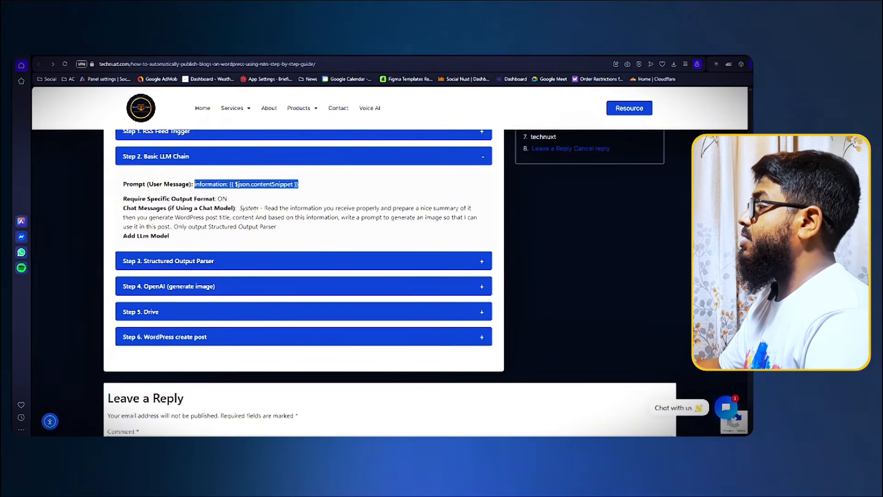
# Copy the guide's system prompt into the Basic LLM Chain's System message, enable Require Specific Output Format, and return to the canvas.
pyautogui.moveTo(265, 208); pyautogui.dragTo(273, 226)
pyautogui.hotkey('ctrl', 'c')
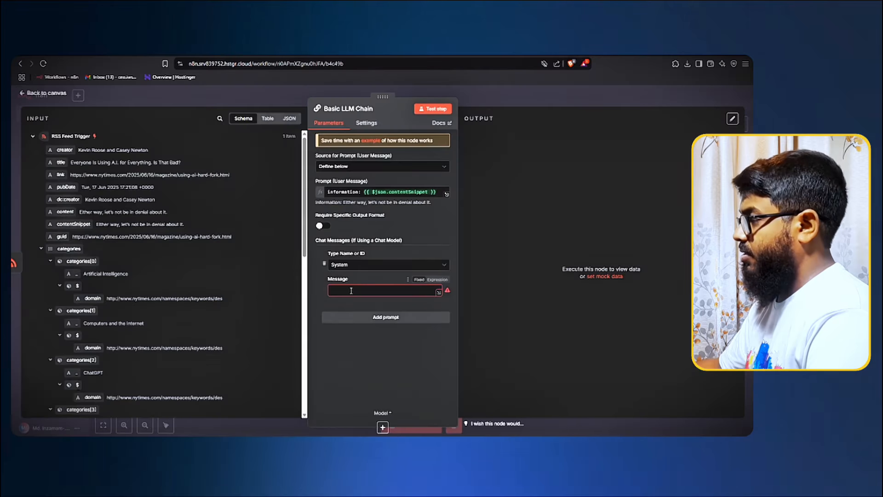
pyautogui.click(383, 290)
pyautogui.hotkey('ctrl', 'v')
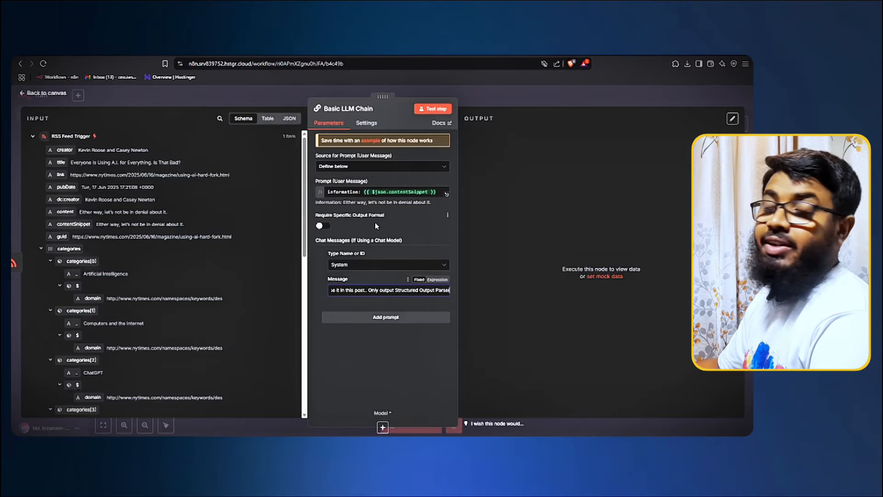
pyautogui.click(323, 225)
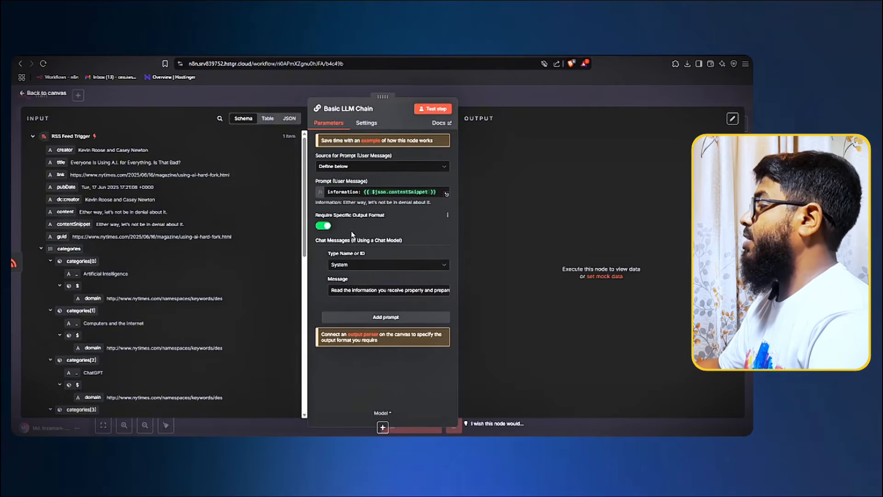
pyautogui.click(261, 93)
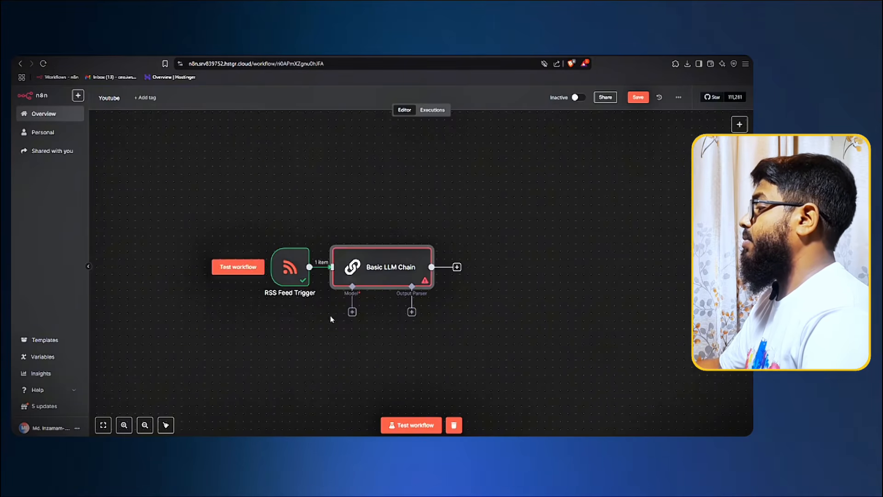
# Attach an OpenRouter Chat Model as the Basic LLM Chain's model and place it below, between the trigger and the chain.
pyautogui.click(353, 312)
pyautogui.scroll(-5, 654, 341)
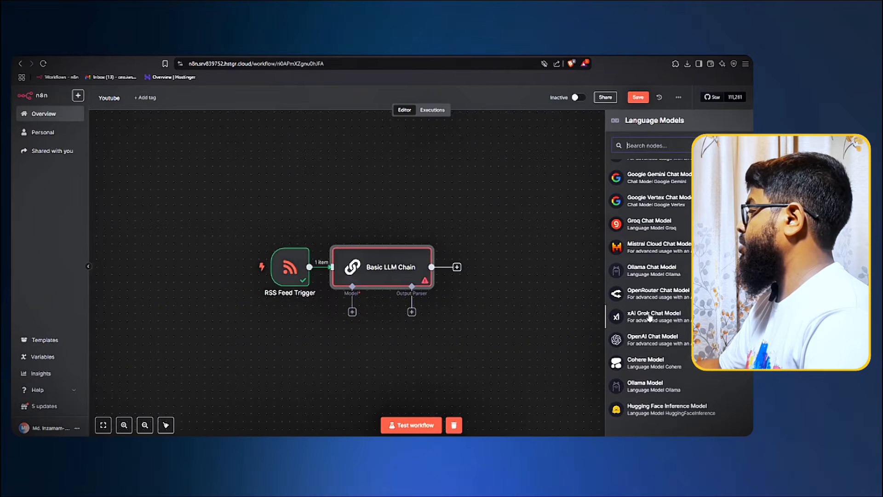
pyautogui.click(662, 295)
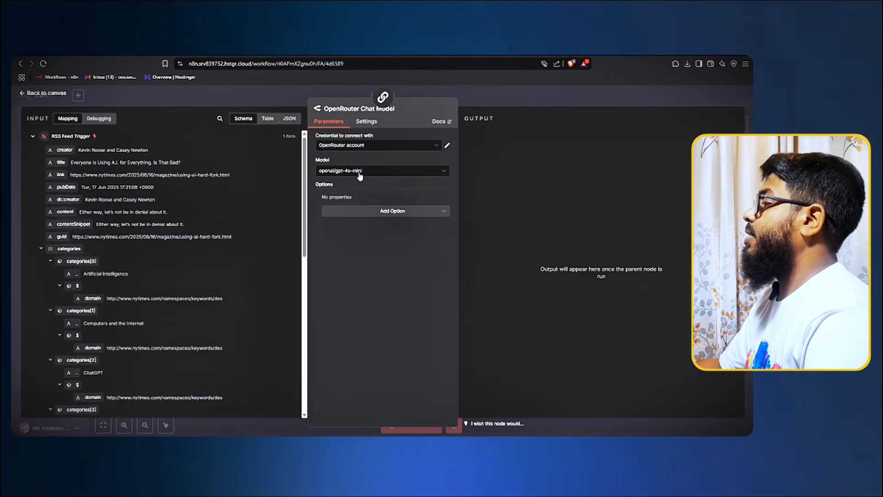
pyautogui.click(289, 92)
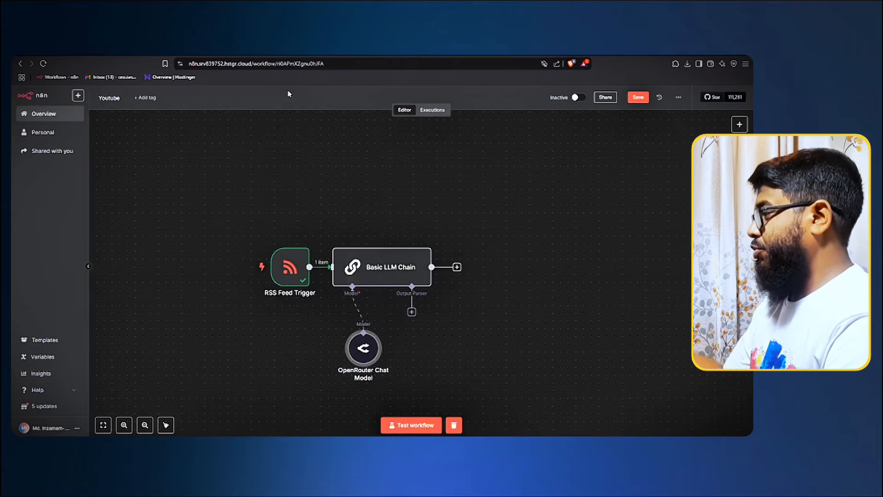
pyautogui.moveTo(366, 352); pyautogui.dragTo(319, 359)
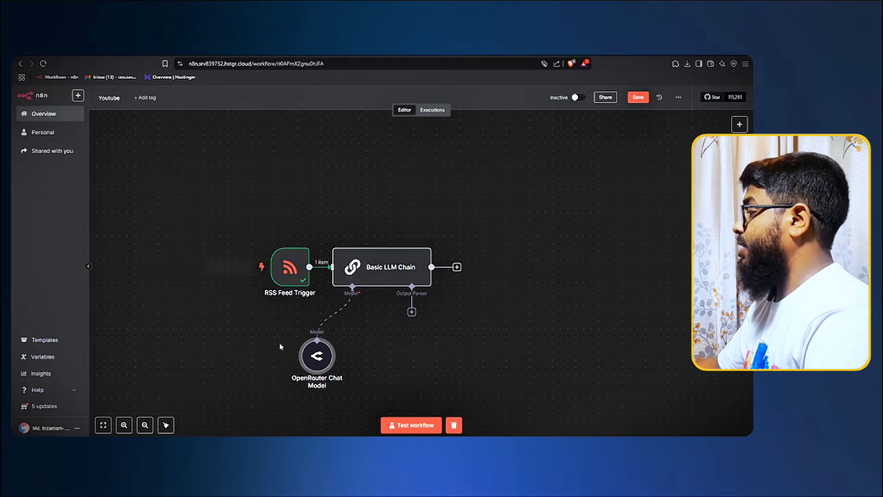
# Consult Step 3 of the guide and attach a Structured Output Parser to the Basic LLM Chain's output parser connection.
pyautogui.click(412, 312)
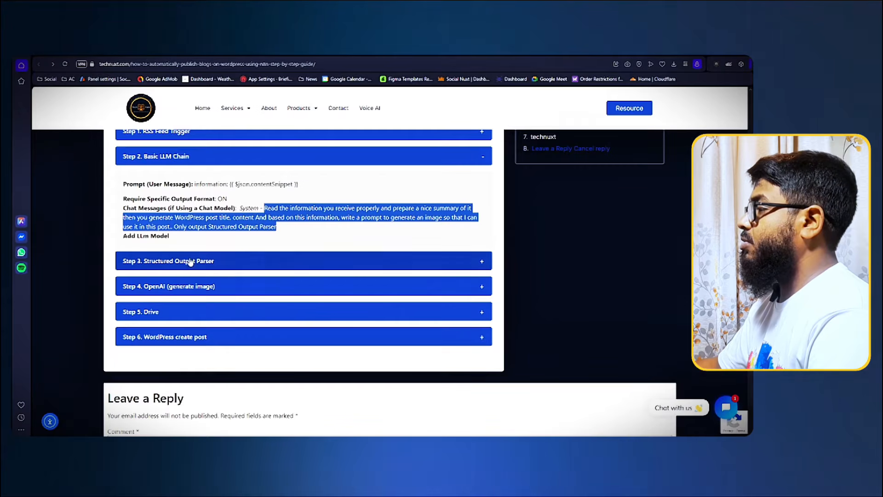
pyautogui.click(207, 161)
pyautogui.click(192, 181)
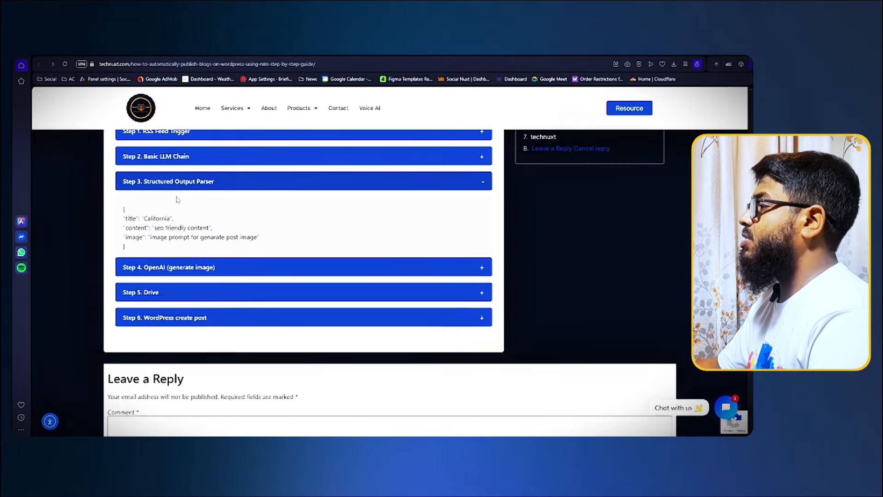
pyautogui.hotkey('alt', 'Tab')
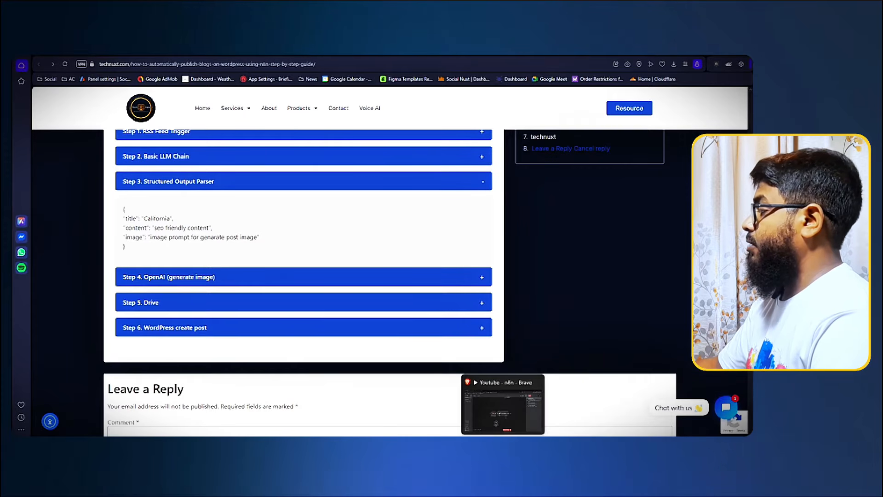
pyautogui.click(655, 195)
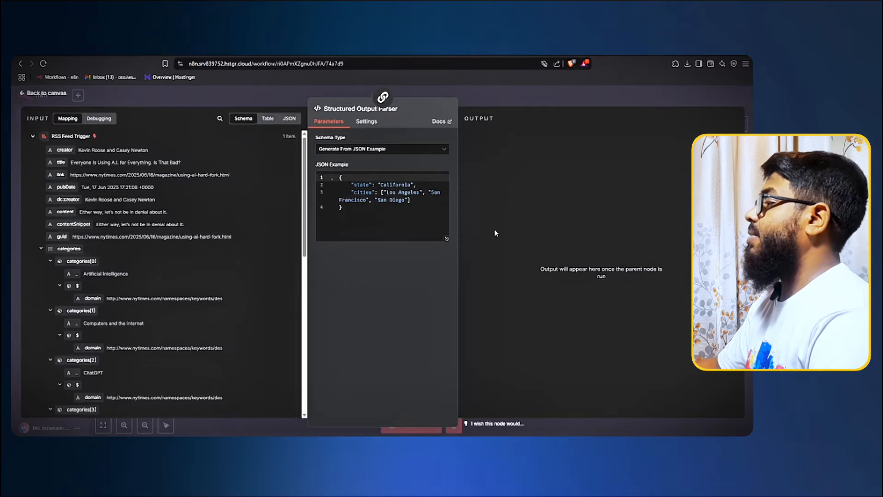
# Replace the parser's default JSON example with the one copied from Step 3 of the guide, containing title, content and image.
pyautogui.moveTo(343, 207); pyautogui.dragTo(313, 172)
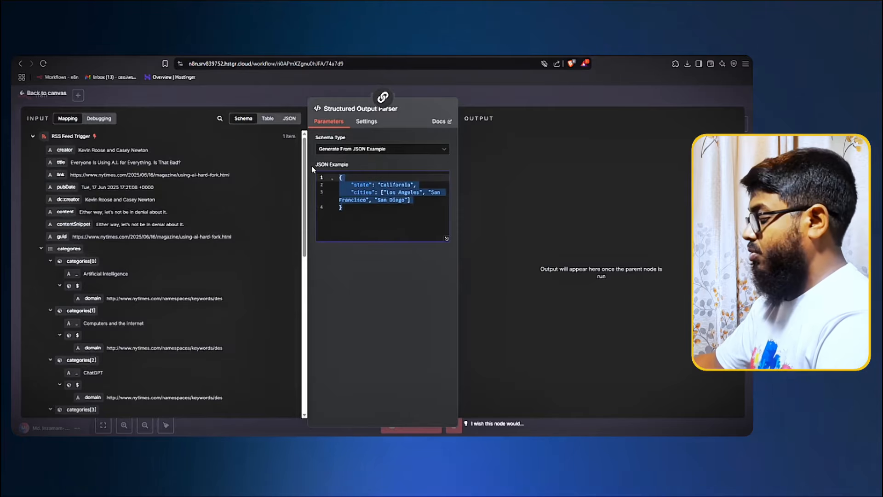
pyautogui.press('BackSpace')
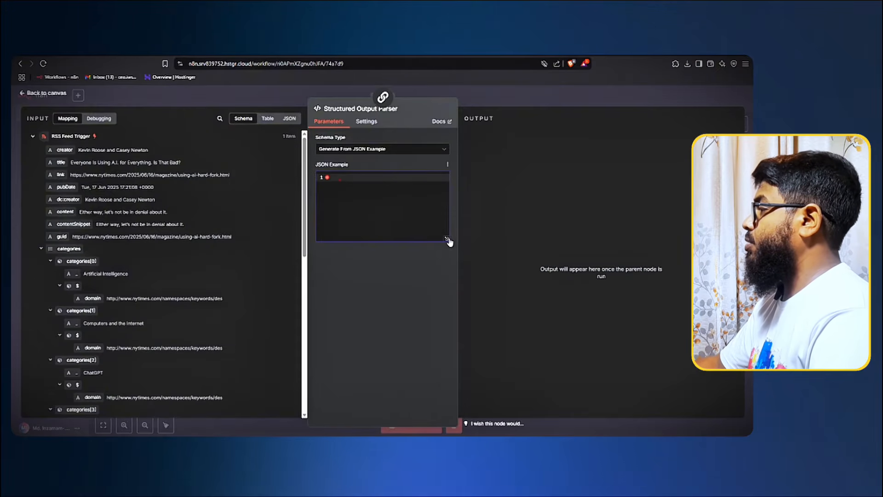
pyautogui.click(446, 240)
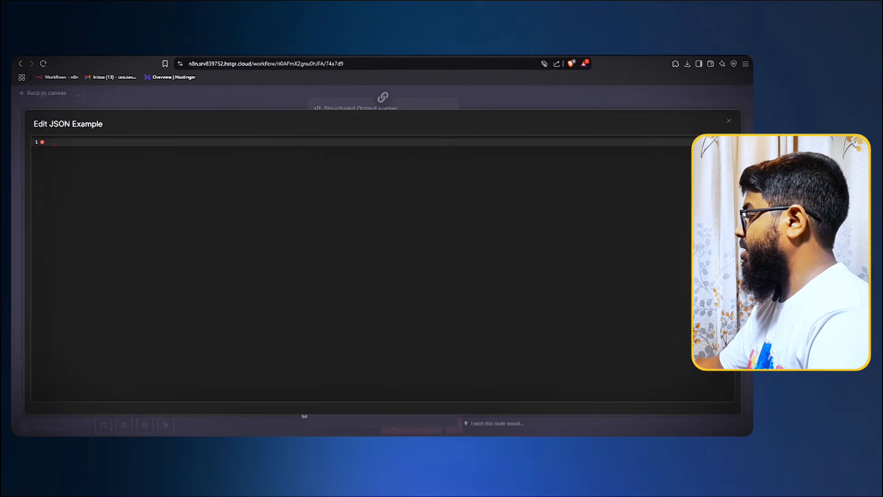
pyautogui.hotkey('alt', 'Tab')
pyautogui.moveTo(132, 253); pyautogui.dragTo(109, 212)
pyautogui.hotkey('ctrl', 'c')
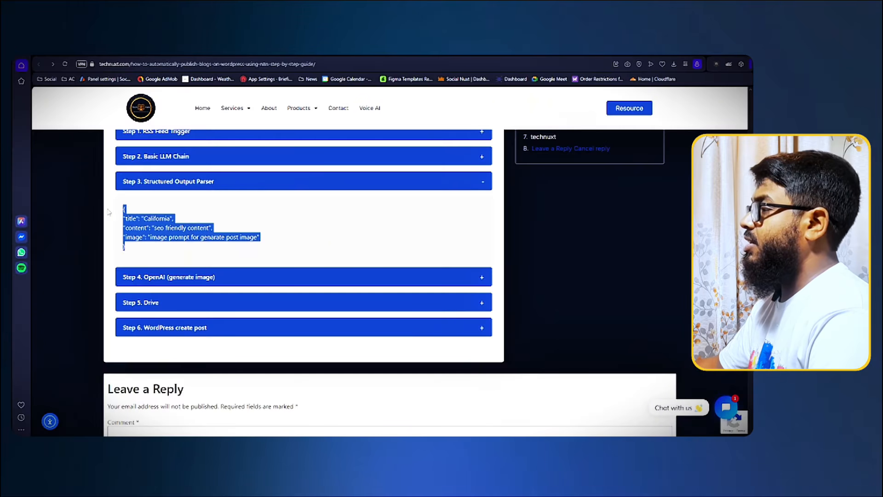
pyautogui.hotkey('alt', 'Tab')
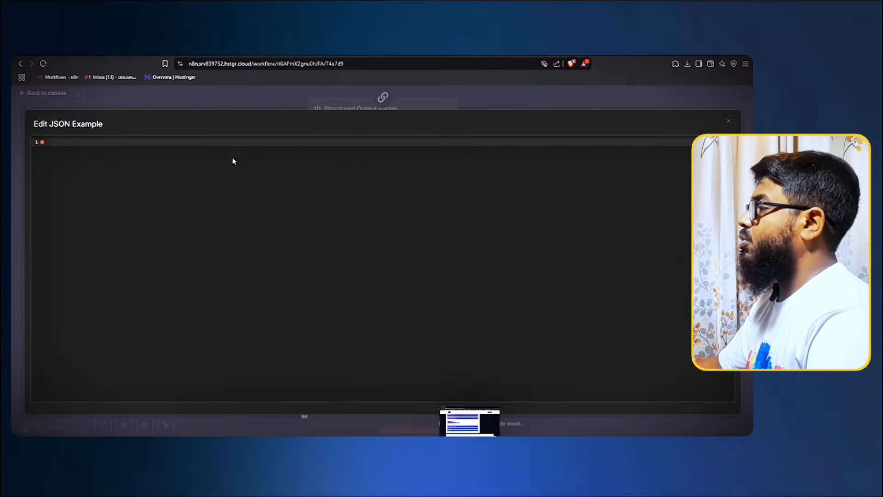
pyautogui.hotkey('ctrl', 'v')
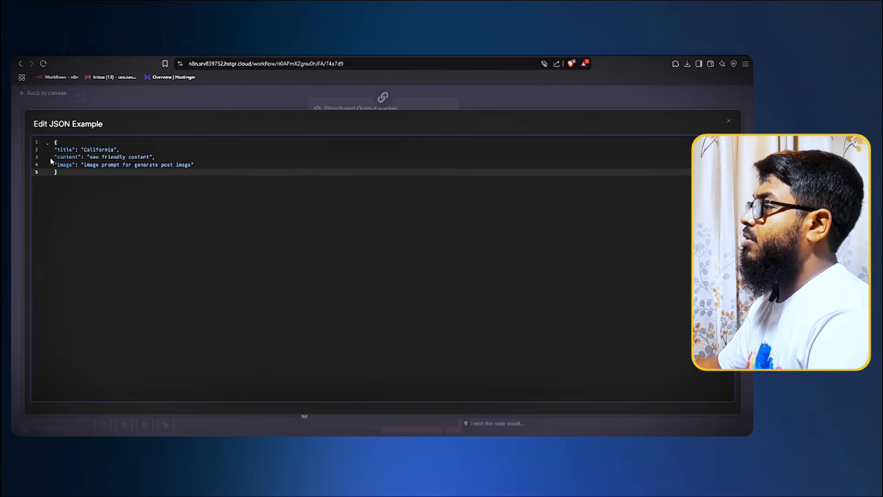
# Indent the title, content and image lines of the JSON example, and close the editor and the parser settings.
pyautogui.click(54, 149)
pyautogui.press('Tab')
pyautogui.click(55, 156)
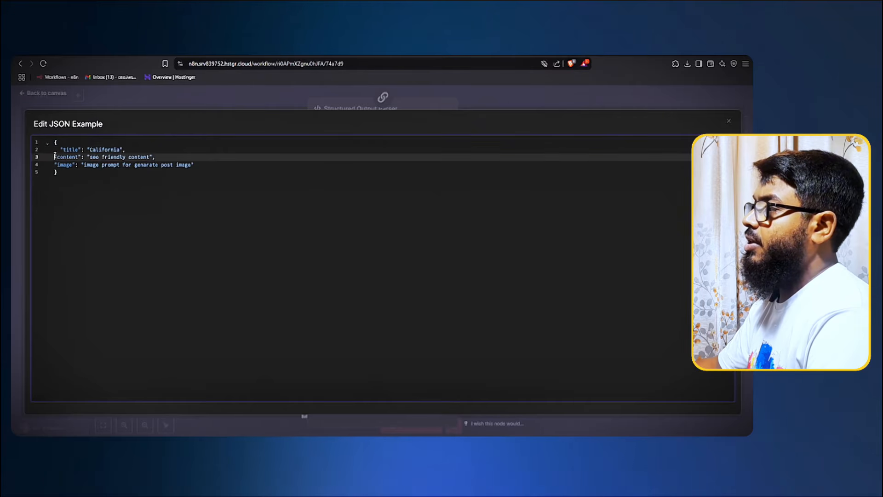
pyautogui.press('Tab')
pyautogui.click(54, 163)
pyautogui.press('Tab')
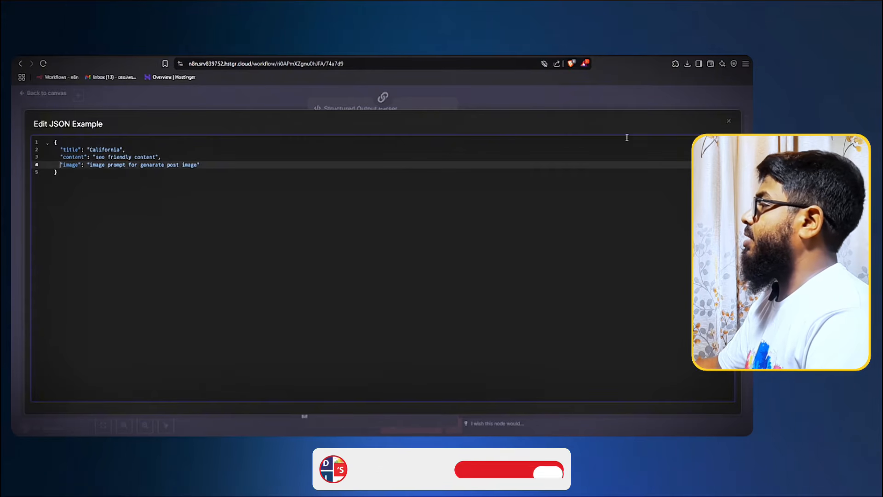
pyautogui.click(371, 101)
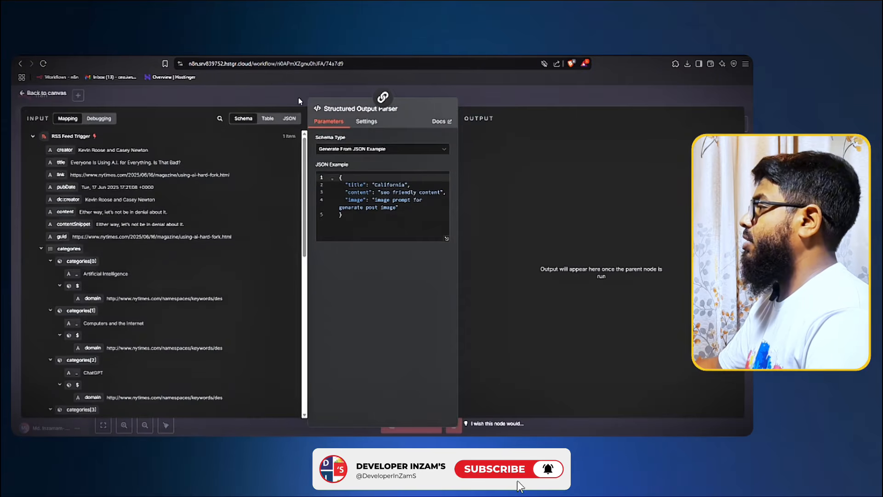
pyautogui.press('Escape')
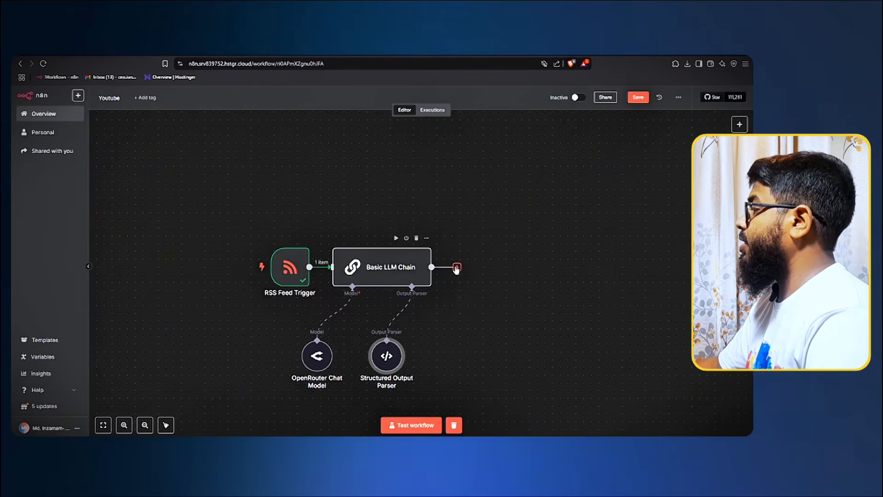
# Consult Step 4 of the guide and add an OpenAI node with the Generate an image action after the Basic LLM Chain.
pyautogui.click(457, 267)
pyautogui.click(445, 442)
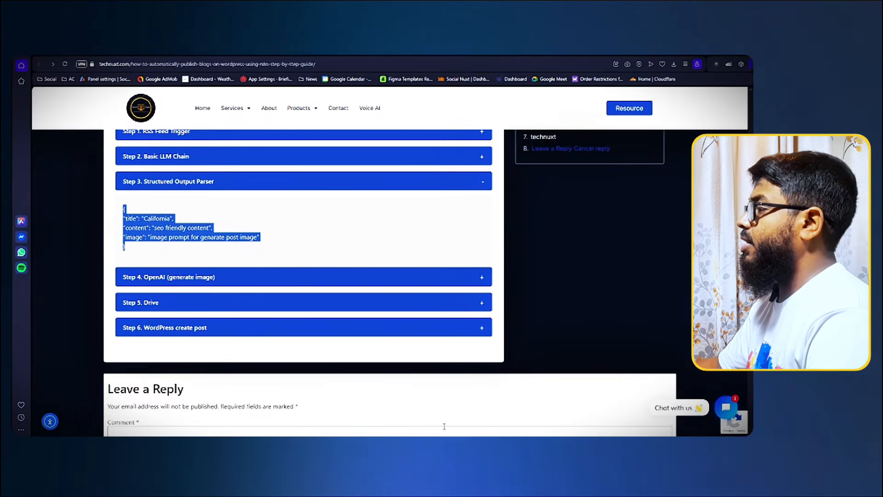
pyautogui.click(163, 281)
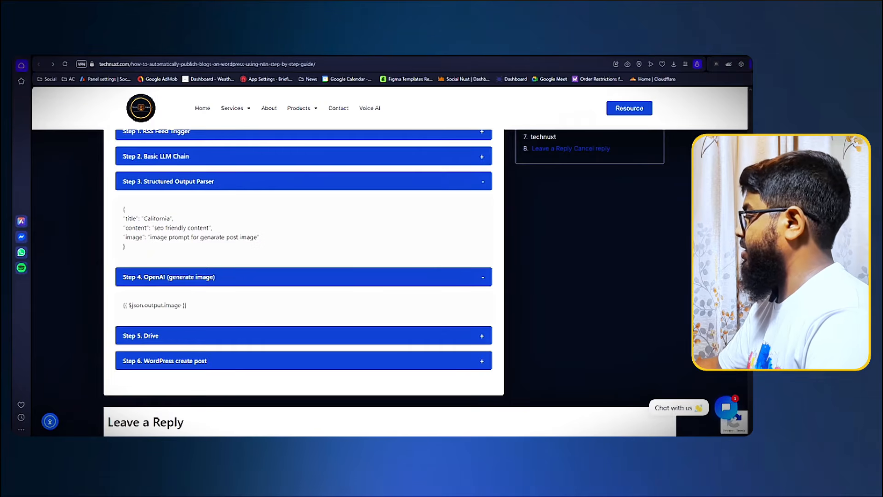
pyautogui.hotkey('alt', 'Tab')
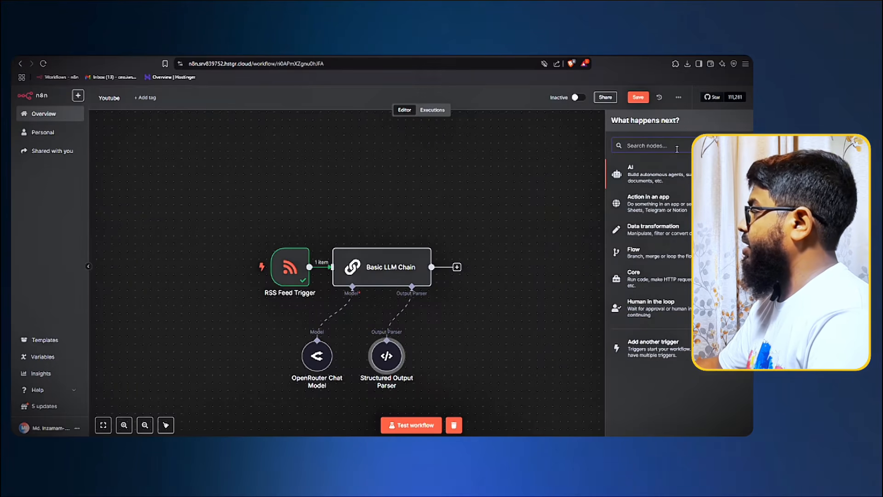
pyautogui.write('oper')
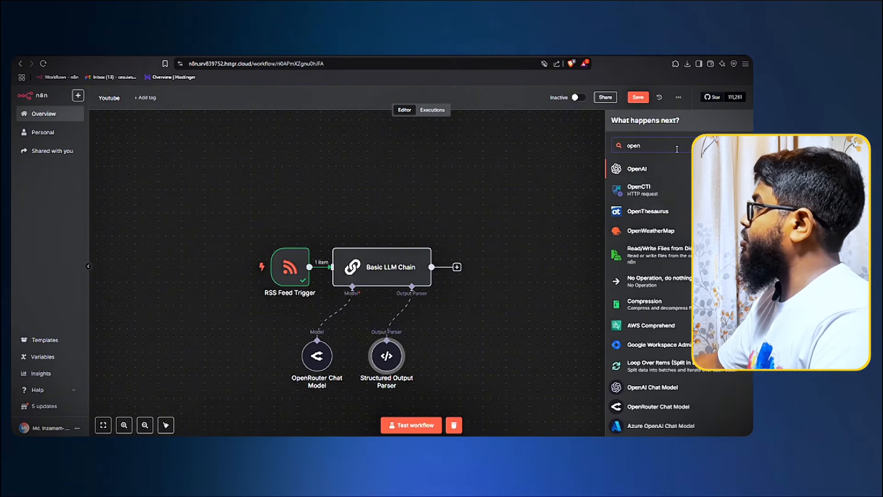
pyautogui.click(660, 172)
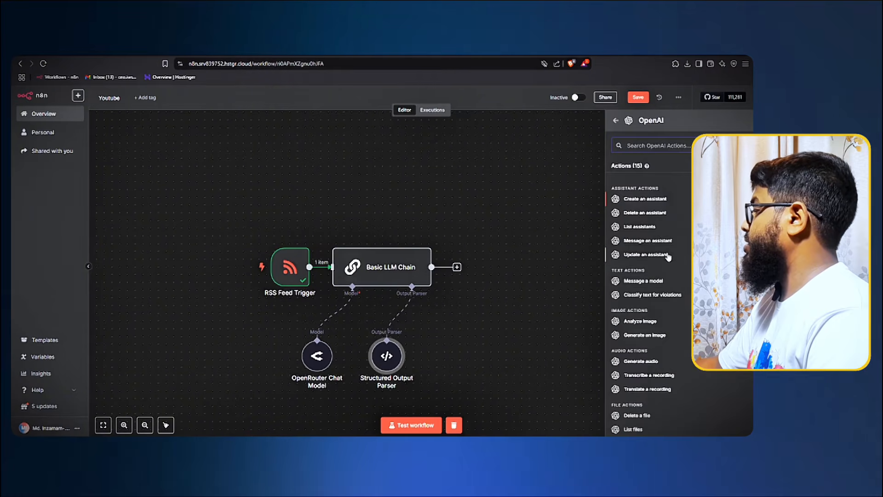
pyautogui.click(660, 337)
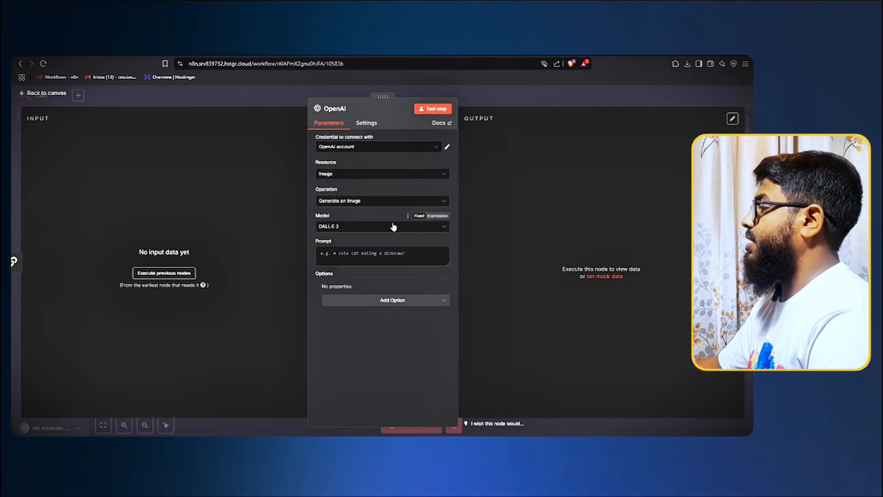
# Set the OpenAI image prompt to the expression {{ $json.output.image }} copied from Step 4 of the guide, and close the node.
pyautogui.click(355, 252)
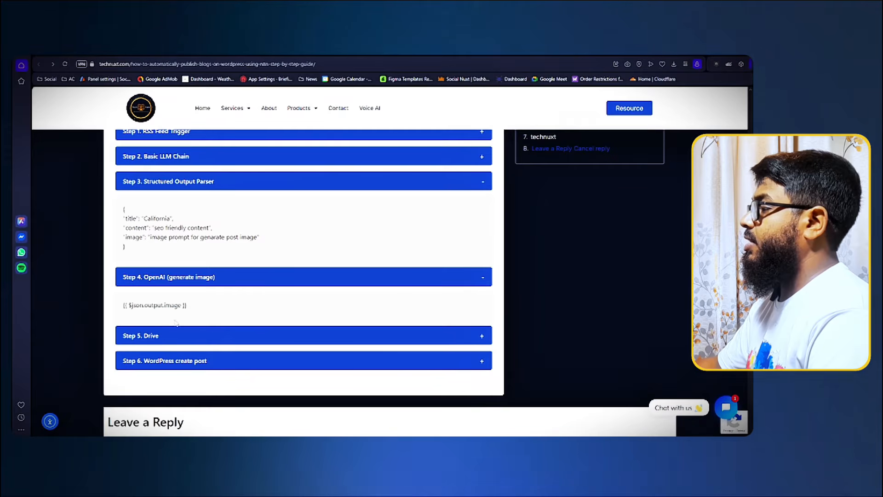
pyautogui.moveTo(189, 306); pyautogui.dragTo(112, 303)
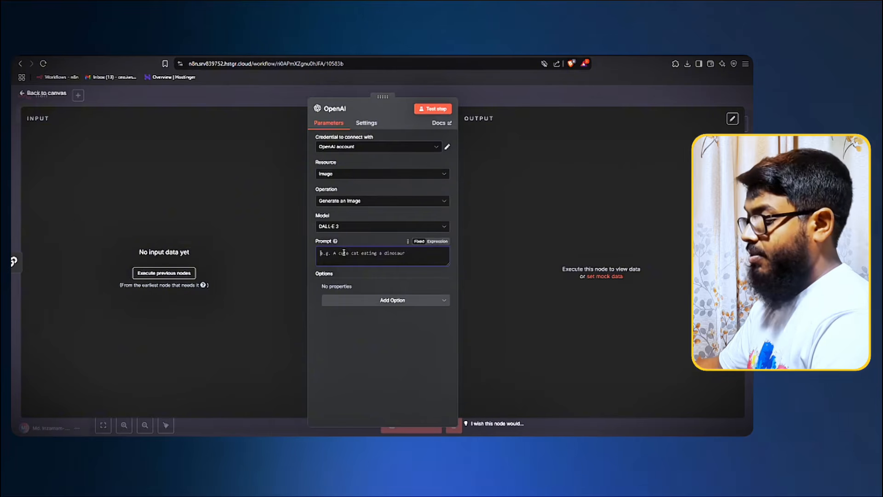
pyautogui.write('{{ $json.output.image }}')
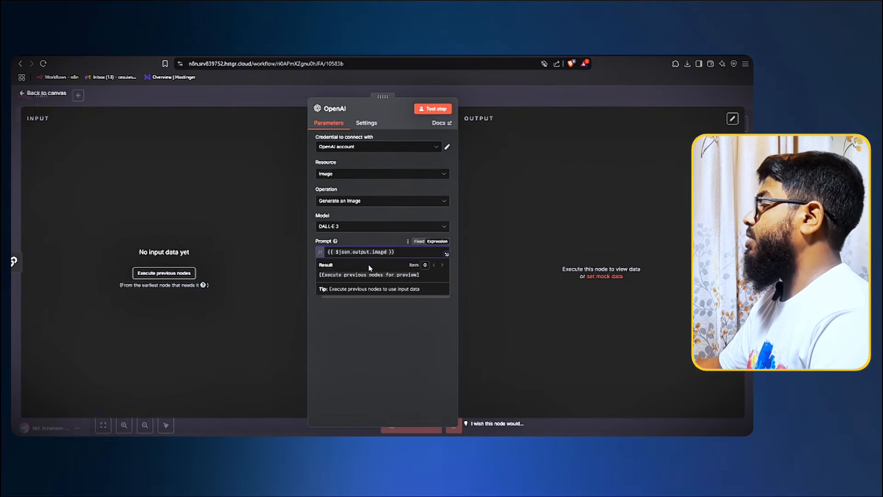
pyautogui.press('Escape')
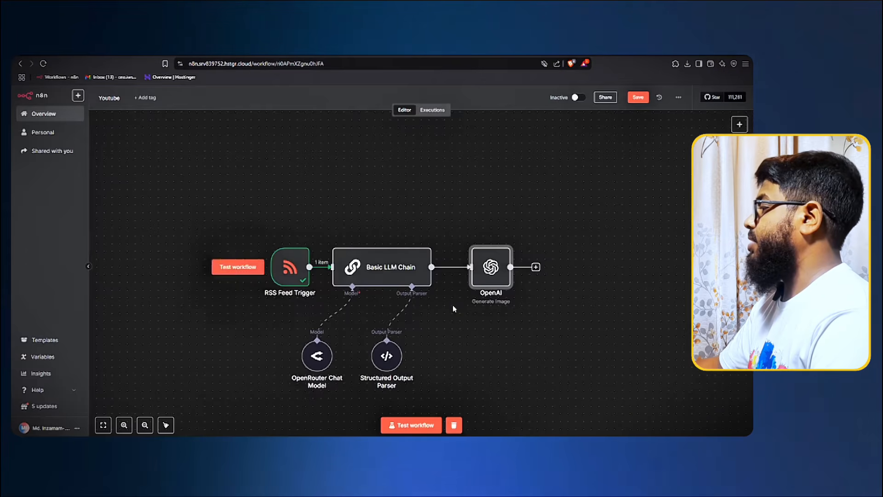
# Add a Google Drive node with the Upload file action after the OpenAI node.
pyautogui.click(528, 267)
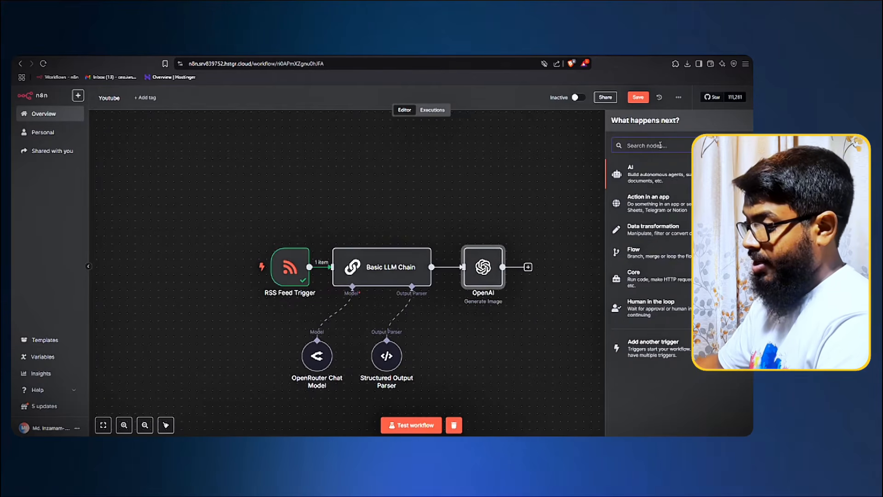
pyautogui.write('drive')
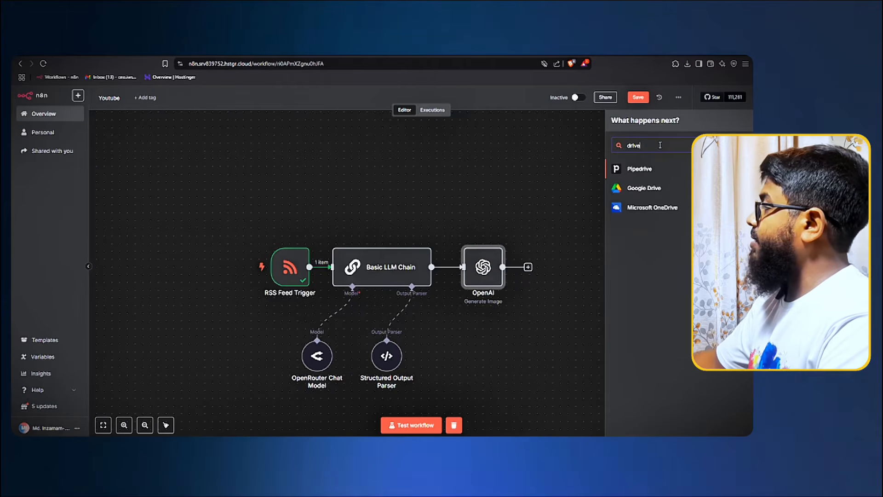
pyautogui.click(644, 187)
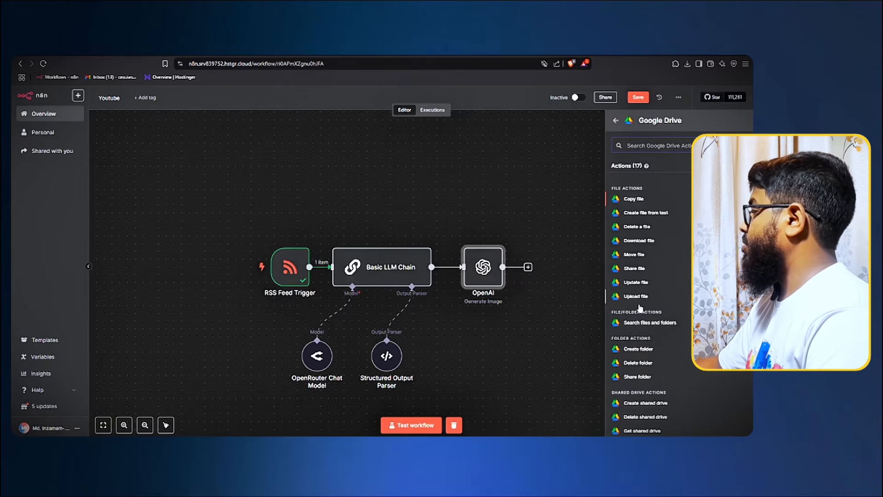
pyautogui.click(637, 296)
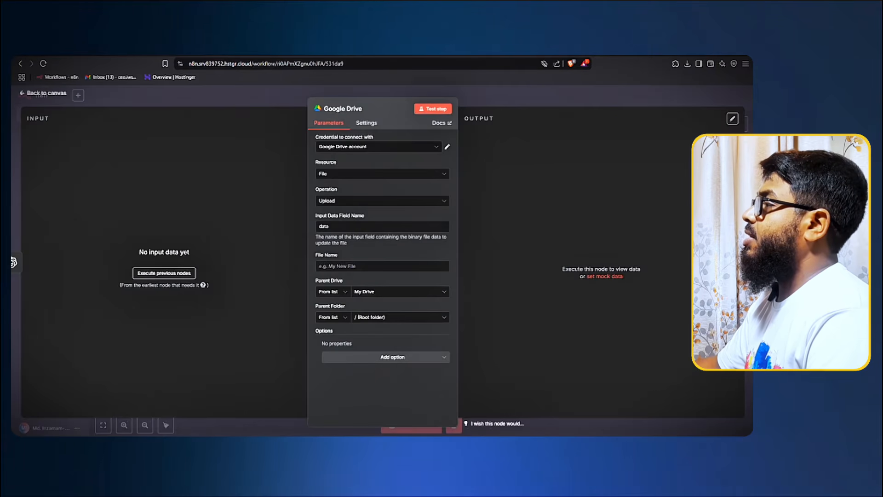
# Open the wooimage folder of Google Drive in a new browser tab and trash both "A Beginner's Guide: How to Learn PHP" images.
pyautogui.hotkey('ctrl', 't')
pyautogui.write('drive')
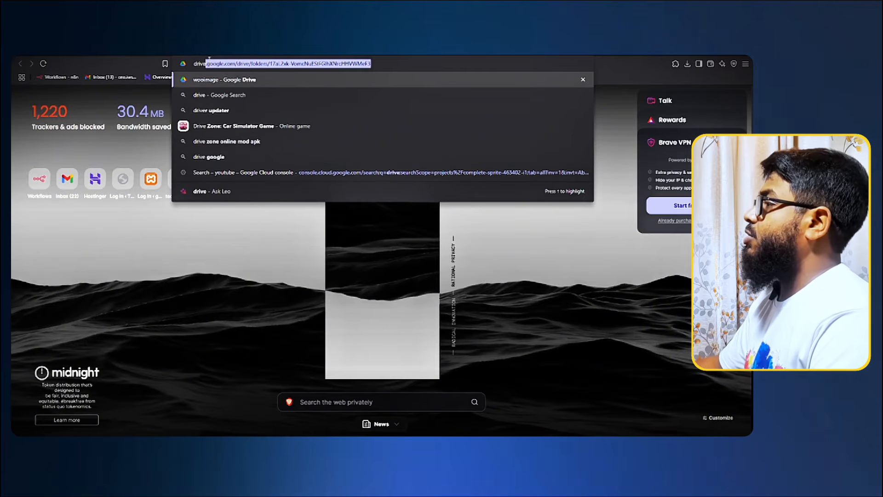
pyautogui.press('Return')
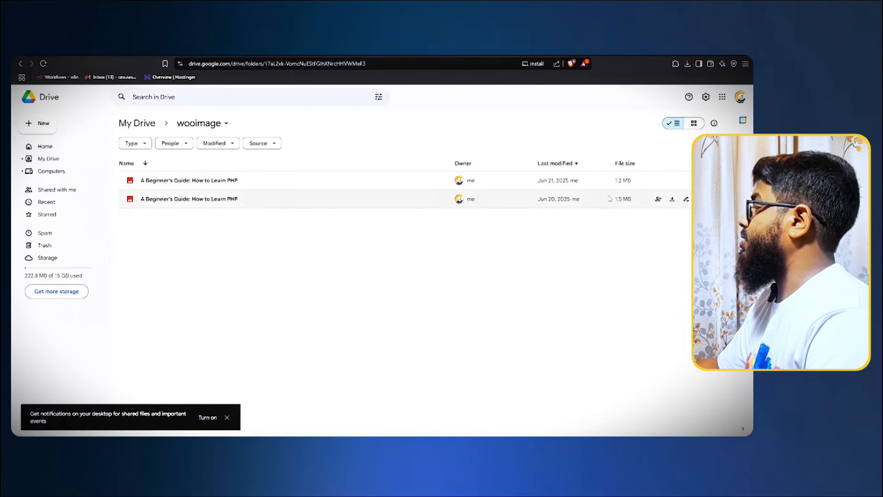
pyautogui.rightClick(610, 199)
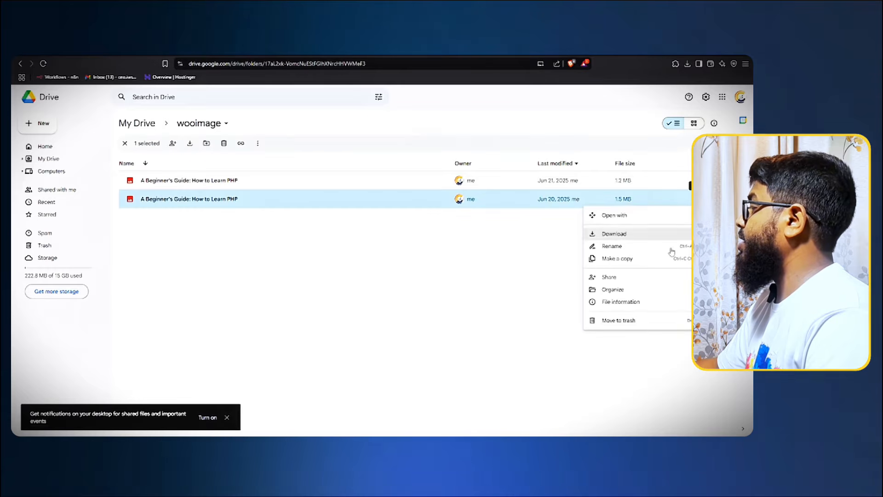
pyautogui.click(609, 322)
pyautogui.rightClick(612, 180)
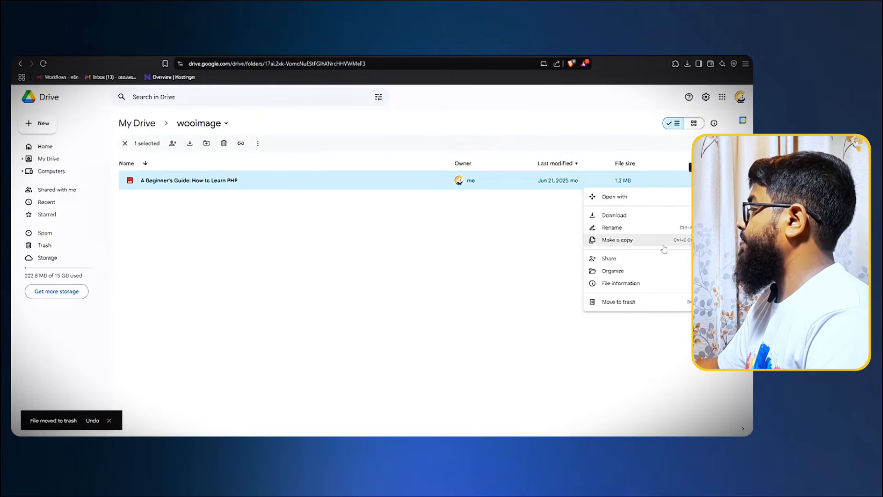
pyautogui.click(625, 304)
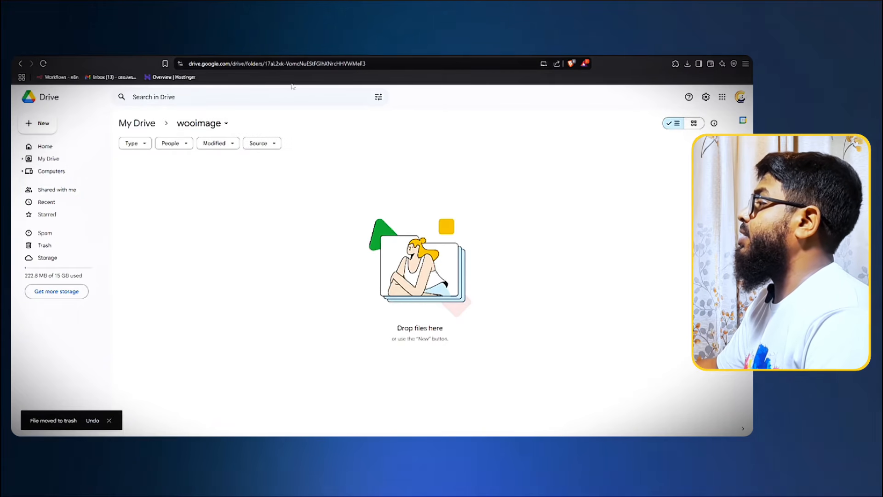
# Copy the wooimage folder ID from its address, enter it as the Google Drive node's Parent Drive By ID, and close the node.
pyautogui.moveTo(367, 64); pyautogui.dragTo(268, 74)
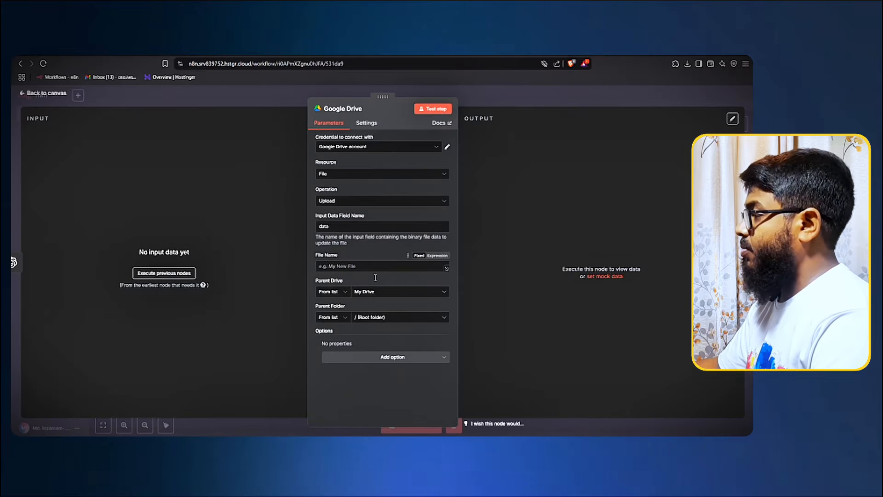
pyautogui.click(332, 291)
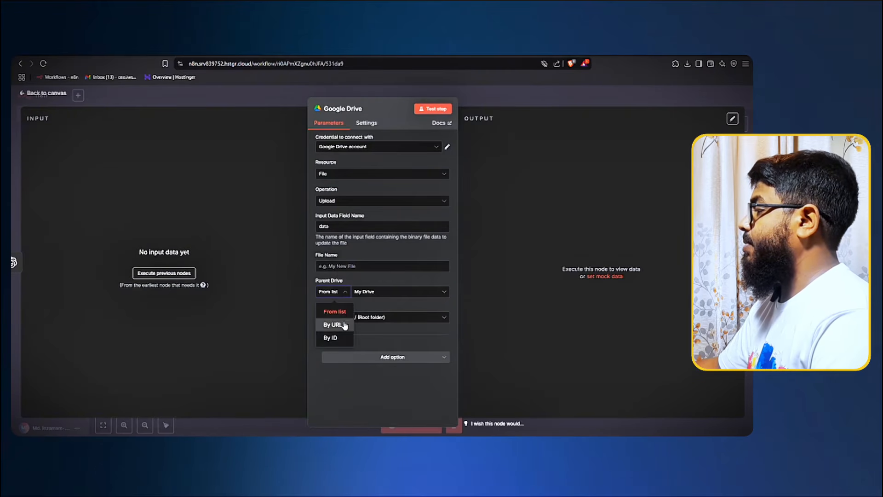
pyautogui.click(341, 331)
pyautogui.moveTo(375, 291); pyautogui.dragTo(353, 289)
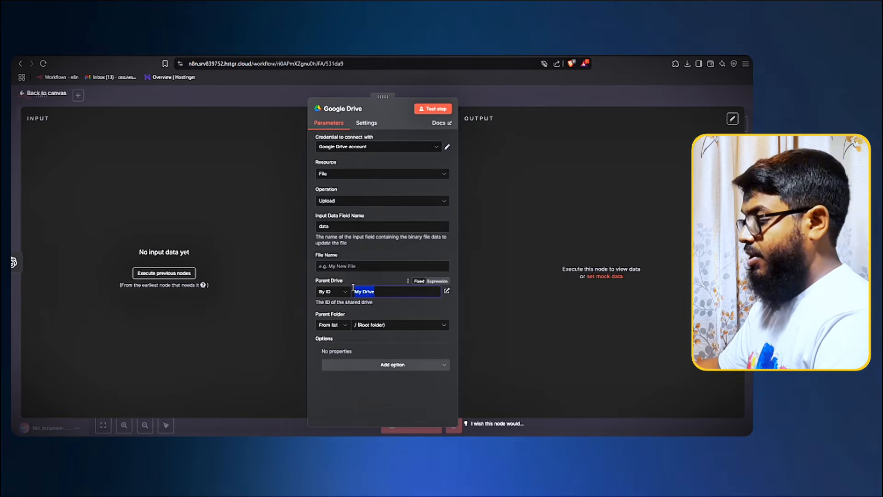
pyautogui.hotkey('ctrl', 'v')
pyautogui.click(347, 267)
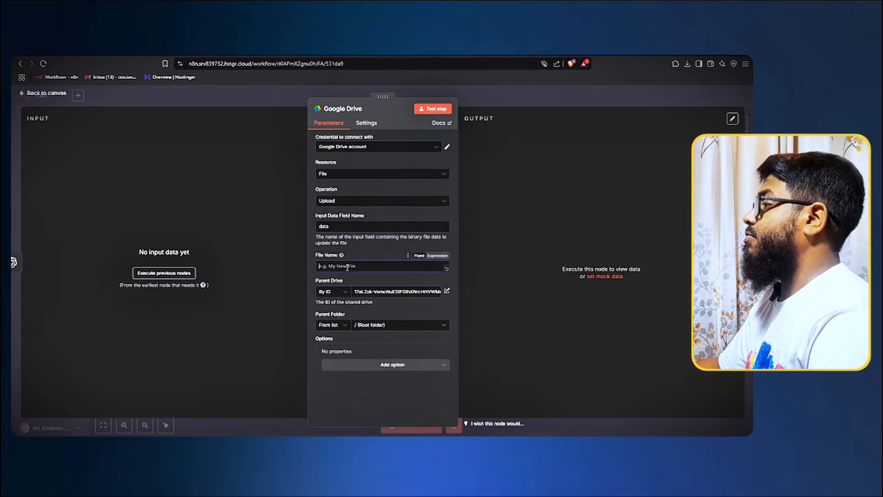
pyautogui.click(290, 105)
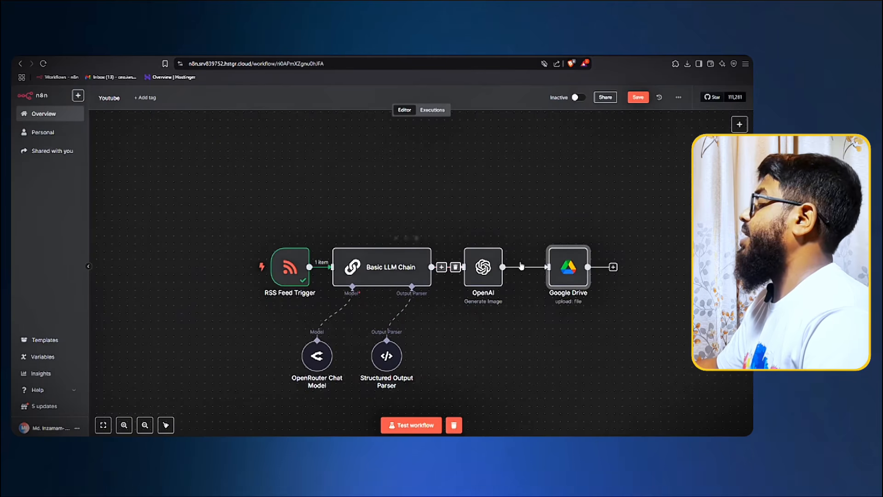
# Spread out the RSS Feed Trigger, Basic LLM Chain and OpenAI nodes on the canvas and execute the Basic LLM Chain node.
pyautogui.moveTo(487, 269); pyautogui.dragTo(495, 269)
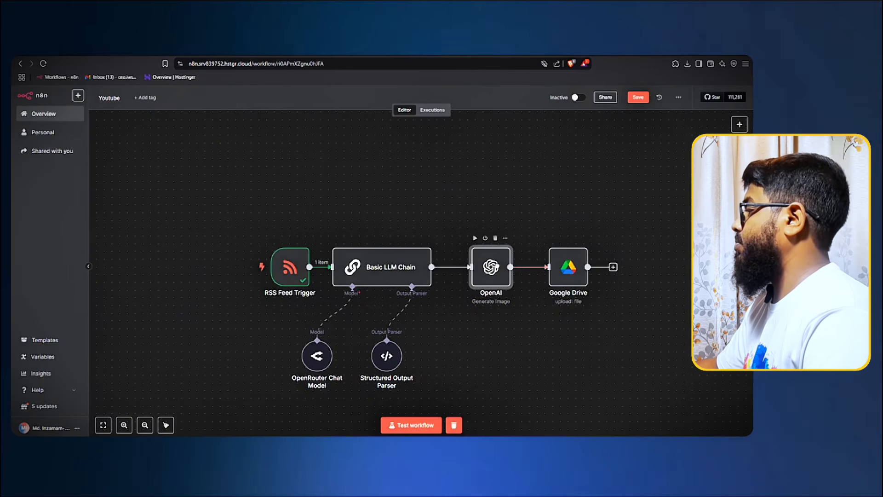
pyautogui.doubleClick(571, 270)
pyautogui.click(293, 109)
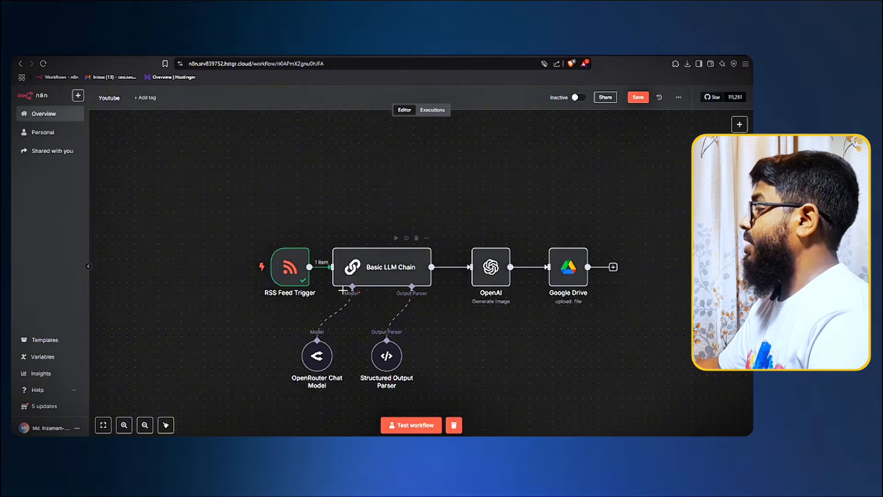
pyautogui.click(396, 238)
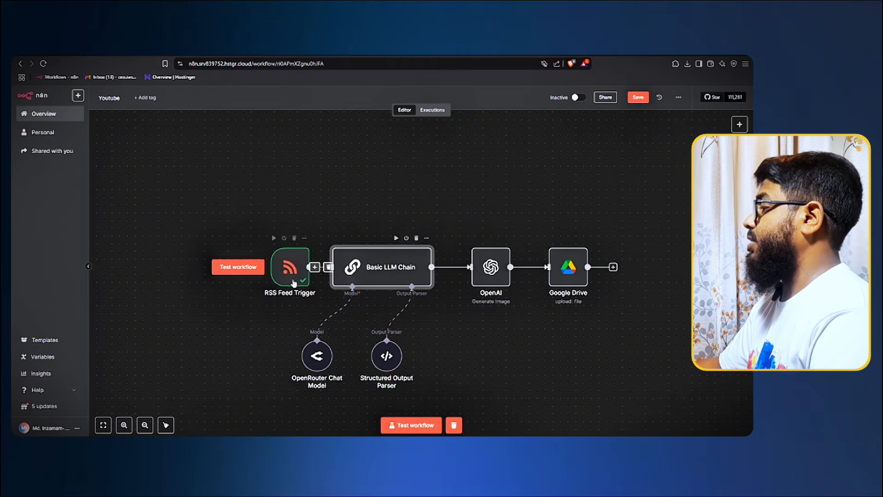
pyautogui.moveTo(290, 271); pyautogui.dragTo(228, 255)
pyautogui.moveTo(368, 272); pyautogui.dragTo(346, 242)
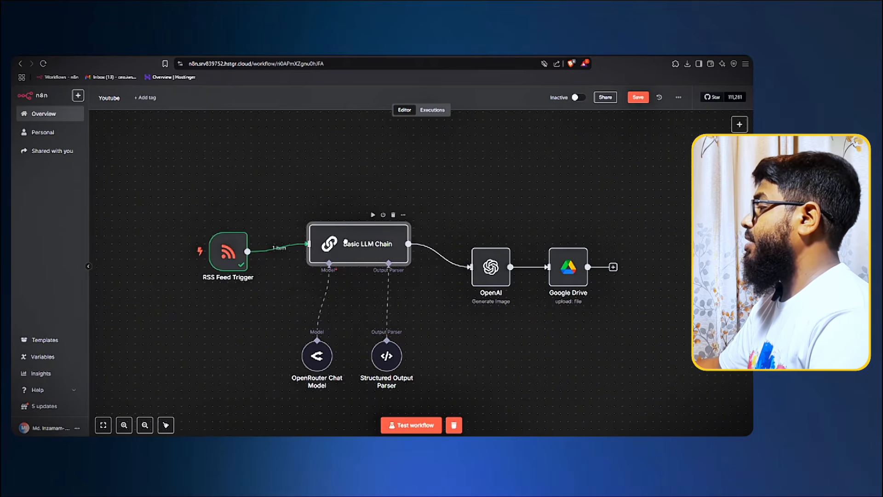
pyautogui.click(373, 215)
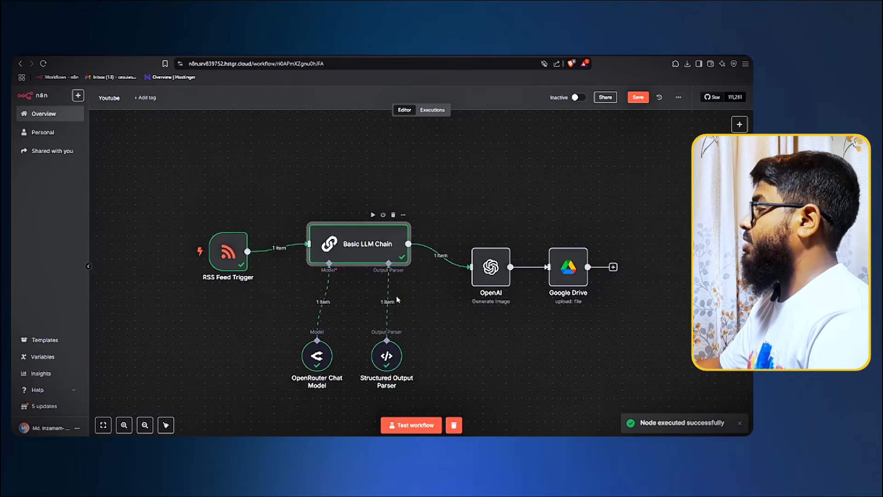
pyautogui.moveTo(491, 266); pyautogui.dragTo(490, 235)
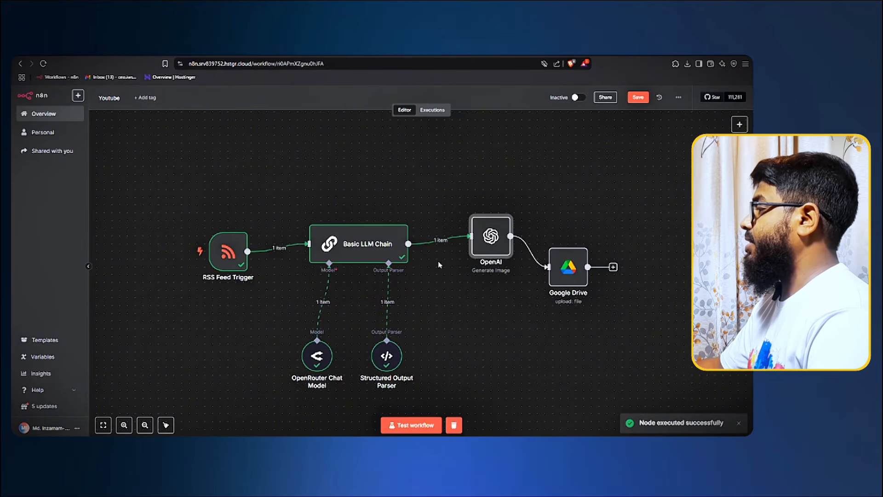
# Examine the Basic LLM Chain's title, content and image output and how the OpenAI prompt expression resolves.
pyautogui.doubleClick(386, 249)
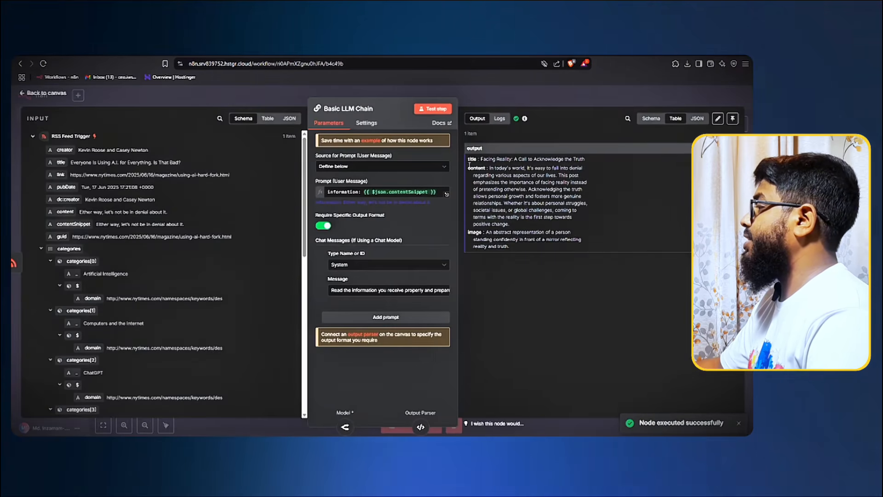
pyautogui.press('Escape')
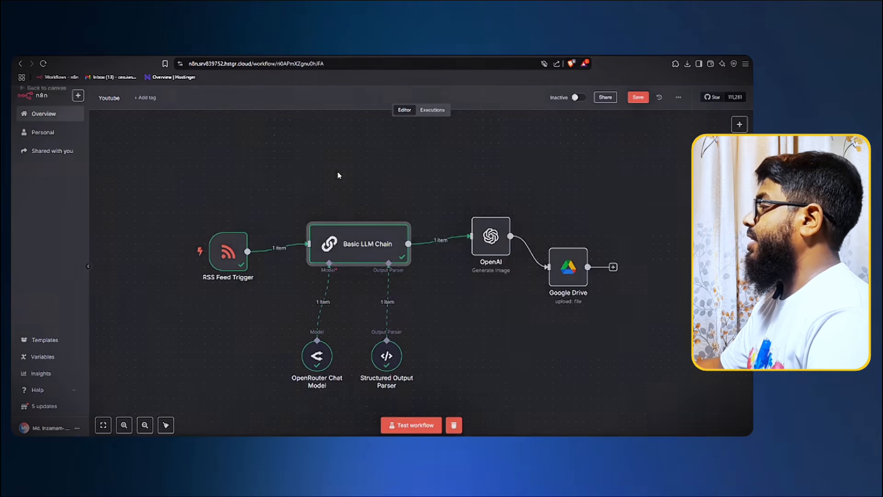
pyautogui.doubleClick(491, 236)
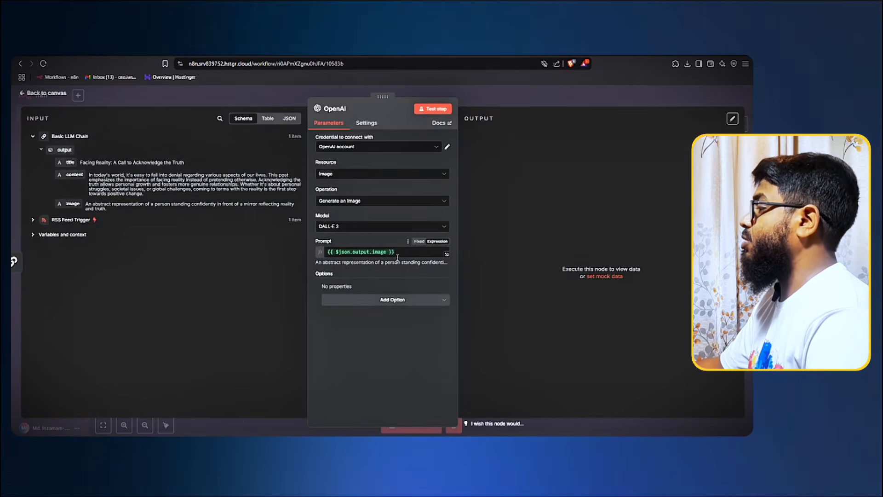
pyautogui.click(249, 93)
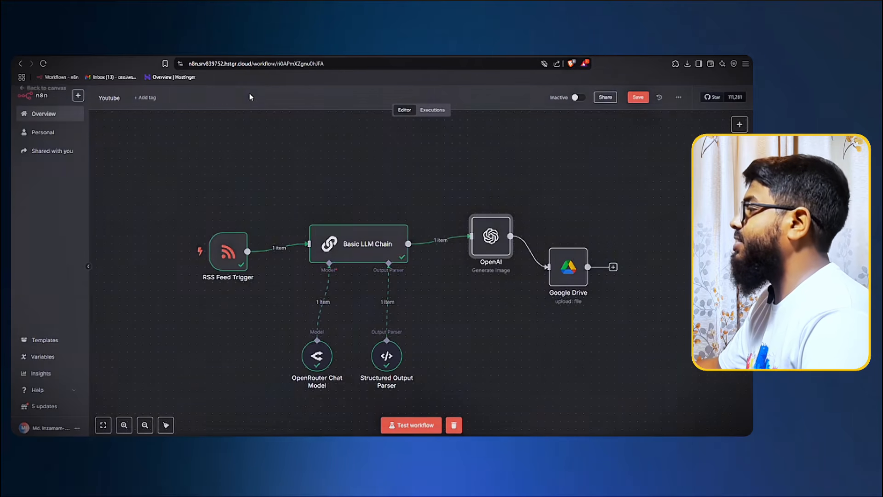
# Execute the OpenAI node to generate the image, and line up the OpenAI and Google Drive nodes with the Basic LLM Chain.
pyautogui.moveTo(473, 253); pyautogui.dragTo(481, 237)
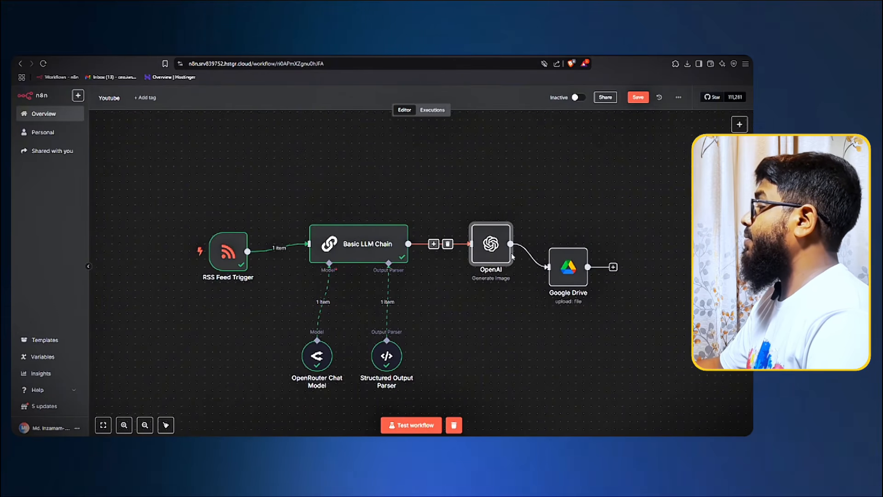
pyautogui.click(475, 215)
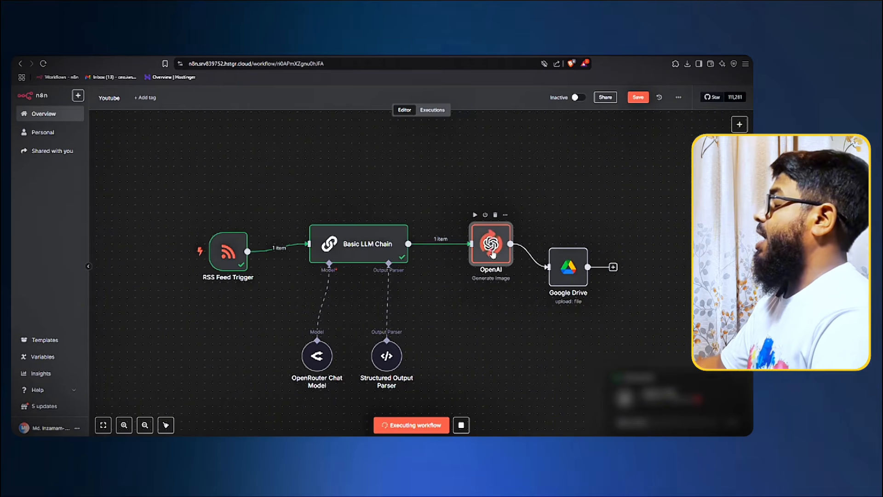
pyautogui.moveTo(553, 274); pyautogui.dragTo(565, 243)
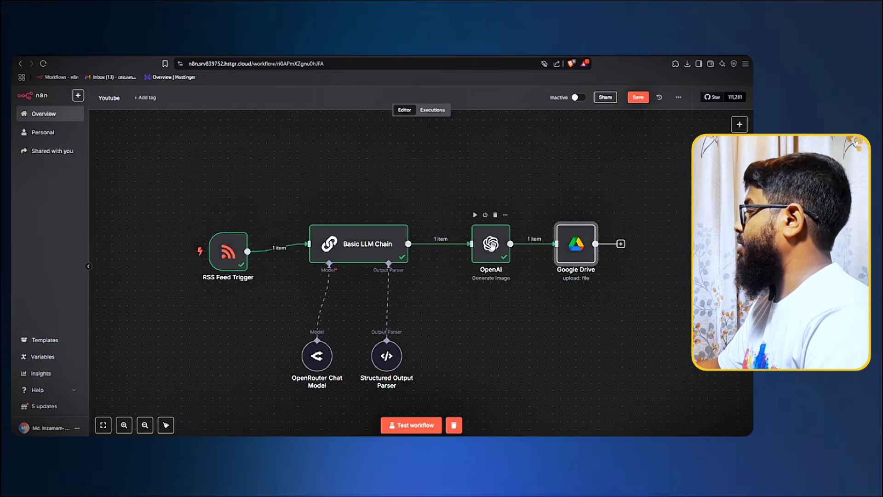
# Map the Basic LLM Chain's output title to the Google Drive node's File Name, as {{ $('Basic LLM Chain').item.json.output.title }}.
pyautogui.doubleClick(581, 246)
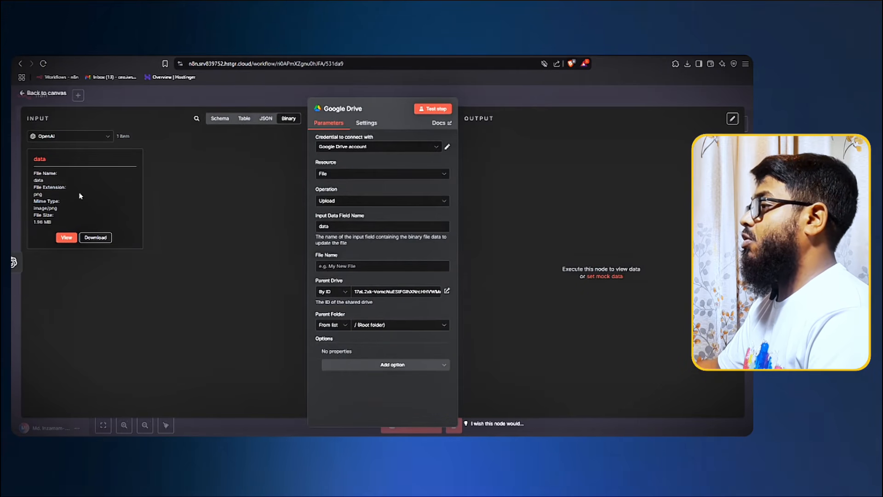
pyautogui.moveTo(337, 227); pyautogui.dragTo(311, 227)
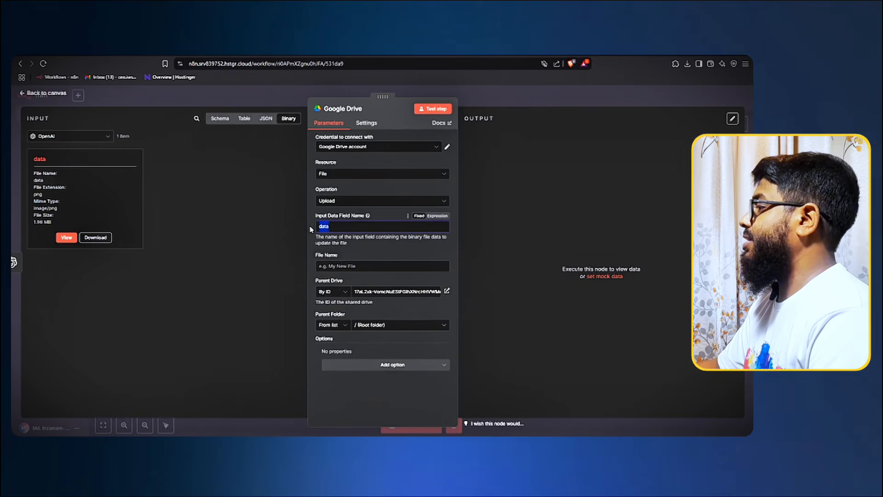
pyautogui.click(322, 266)
pyautogui.click(225, 119)
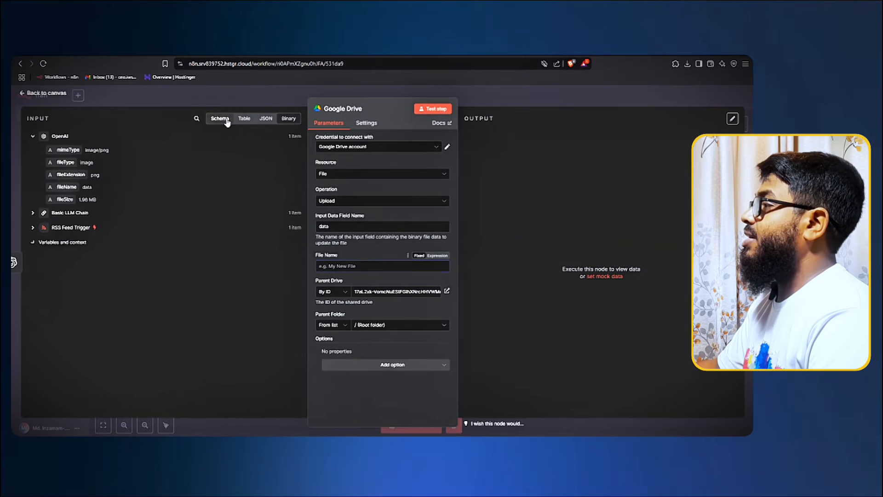
pyautogui.click(33, 213)
pyautogui.moveTo(61, 238); pyautogui.dragTo(329, 272)
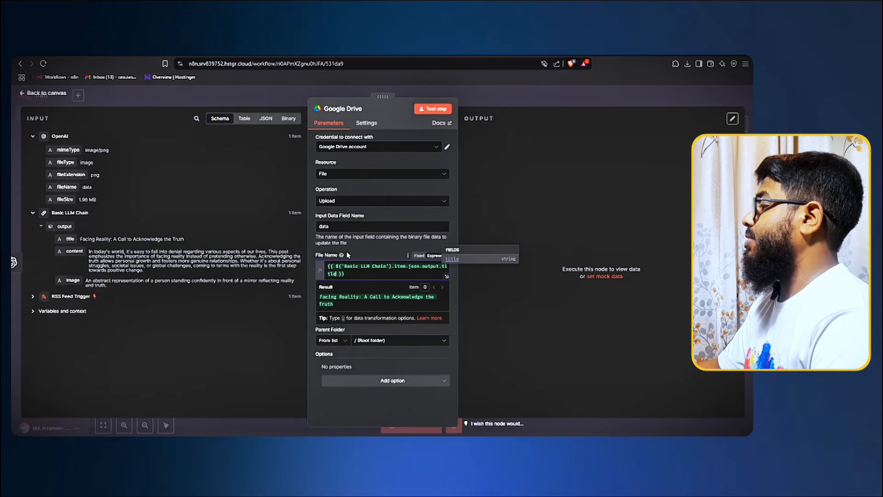
# Return to the canvas and execute the Google Drive node to upload the generated image.
pyautogui.click(359, 256)
pyautogui.click(263, 92)
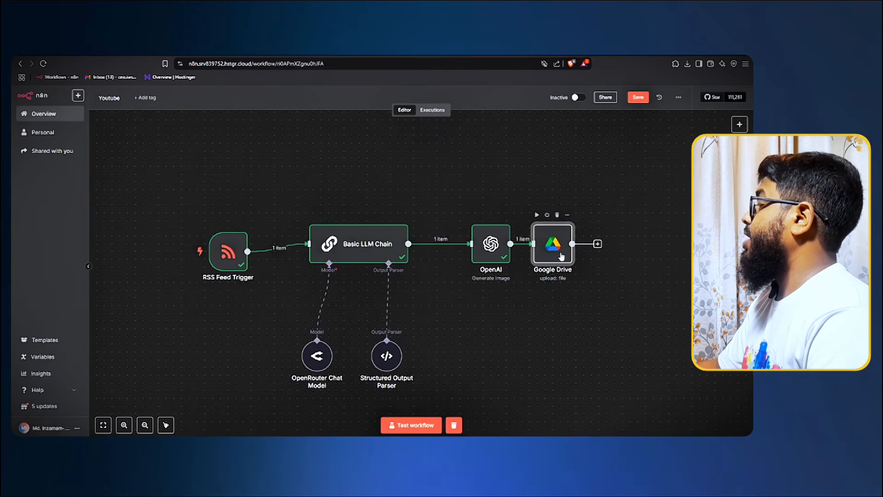
pyautogui.click(537, 215)
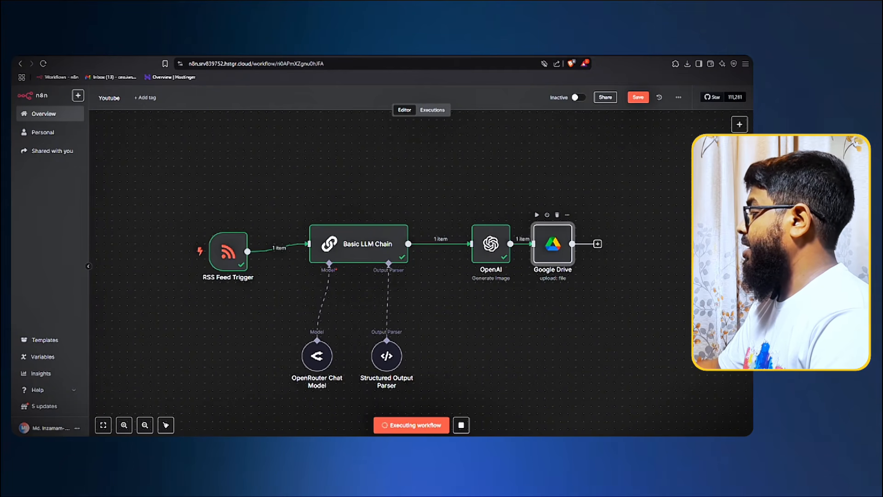
# Check the web guide's Drive and WordPress create post steps and the workflow's executions list while the Google Drive node runs.
pyautogui.hotkey('alt', 'Tab')
pyautogui.scroll(-2, 234, 344)
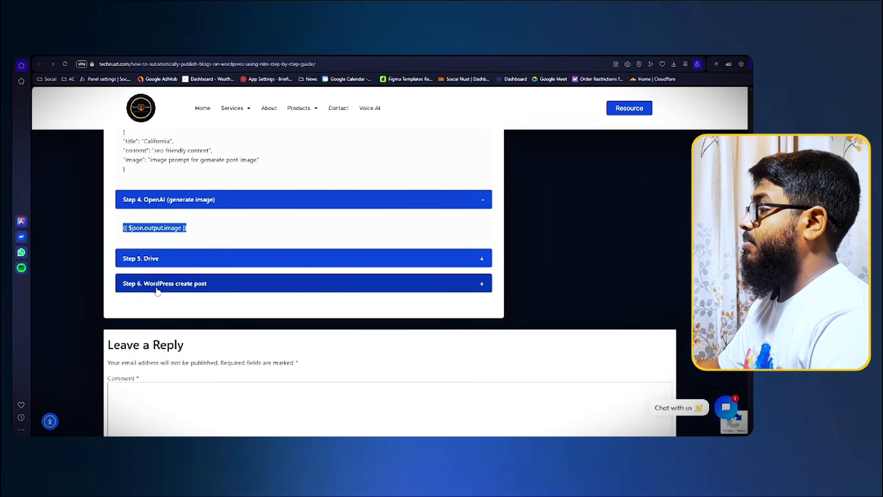
pyautogui.click(156, 288)
pyautogui.click(166, 289)
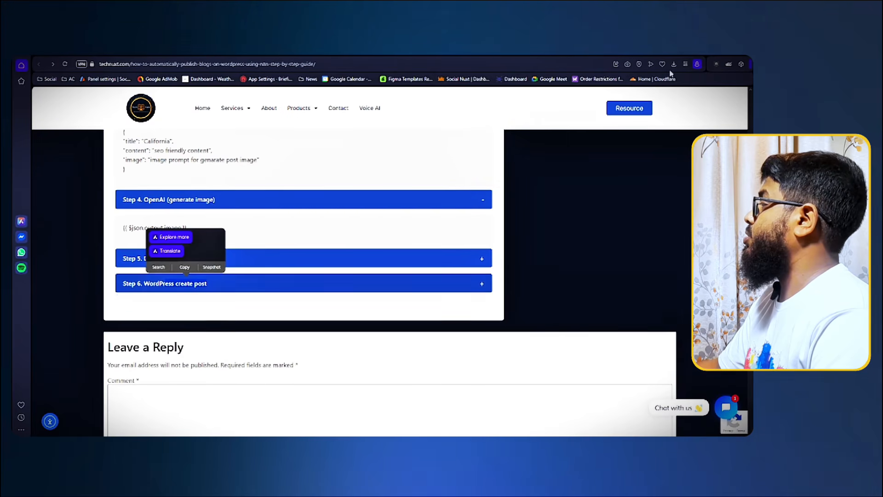
pyautogui.hotkey('alt', 'Tab')
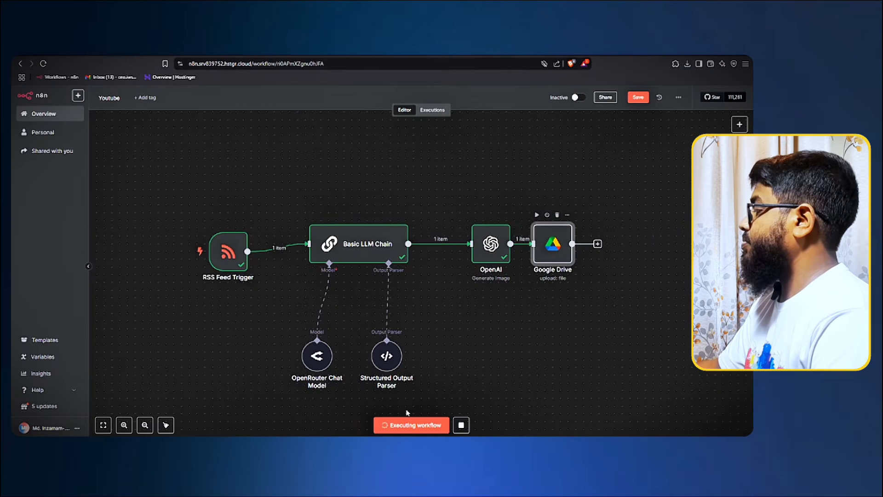
pyautogui.click(431, 110)
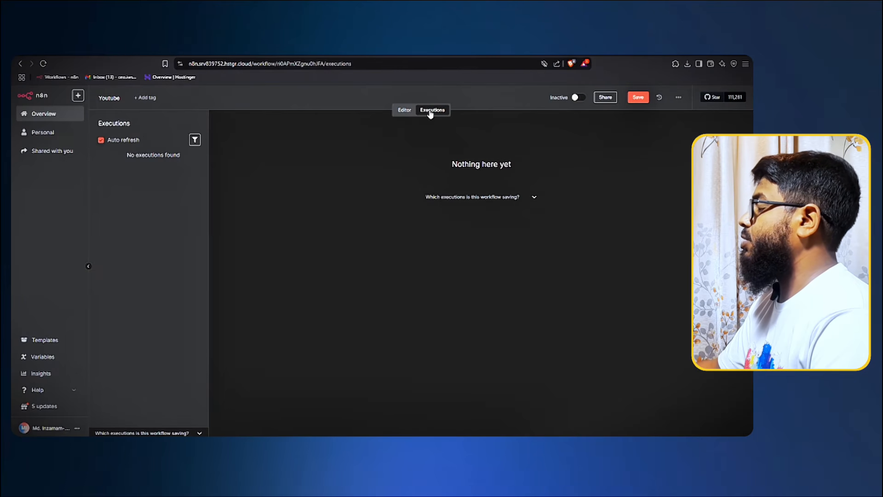
pyautogui.click(404, 110)
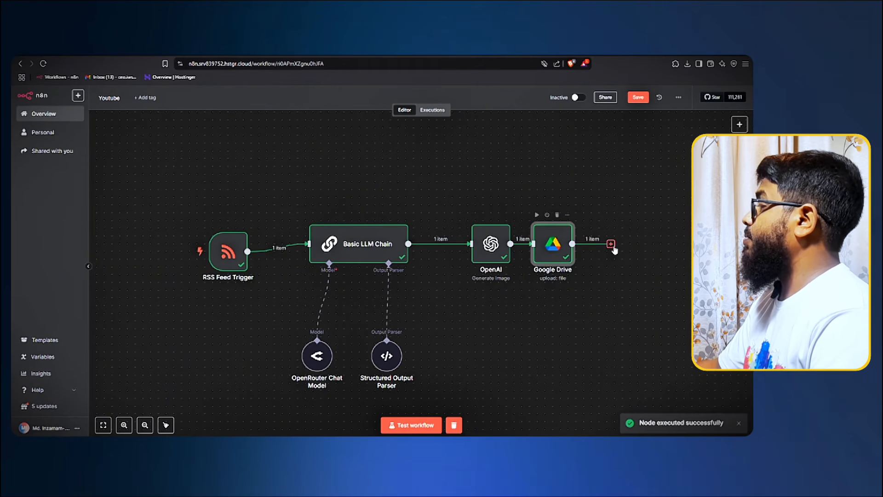
# Switch to Google Drive and open the uploaded image in the wooimage folder.
pyautogui.click(271, 50)
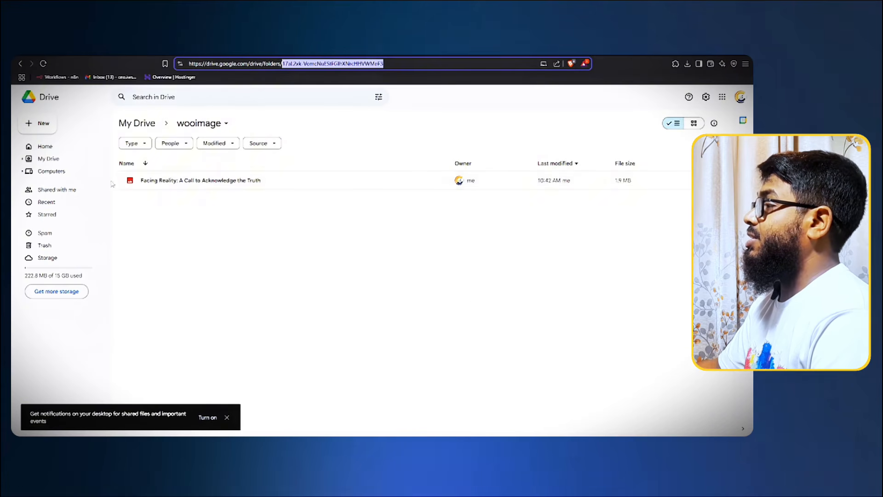
pyautogui.click(306, 182)
pyautogui.doubleClick(228, 182)
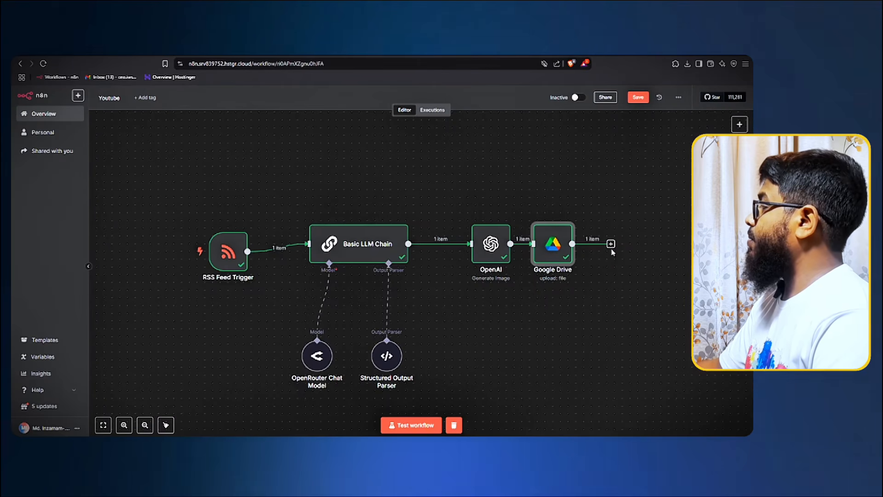
# Add a Wordpress node with the Create a post action after the Google Drive node.
pyautogui.click(611, 244)
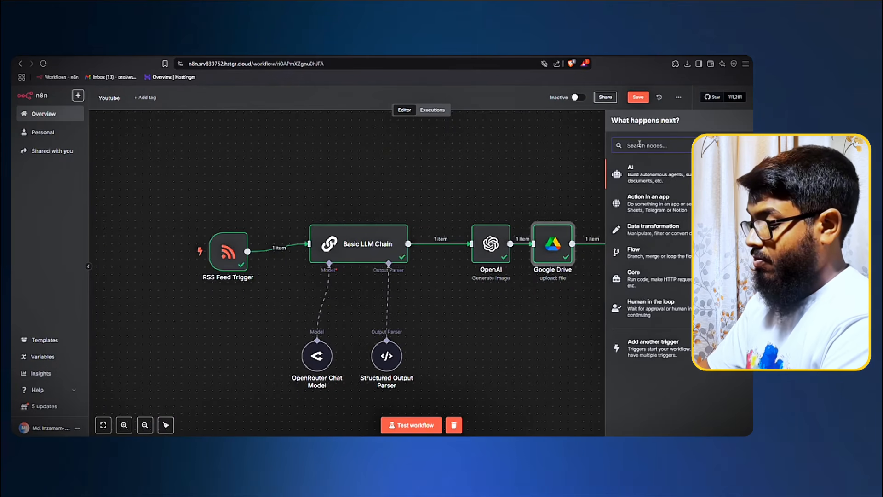
pyautogui.write('wordpr')
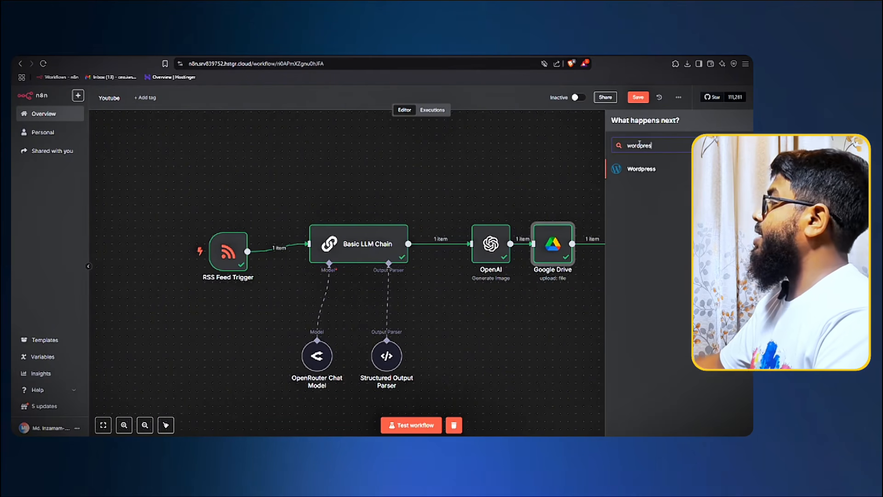
pyautogui.write('es')
pyautogui.click(664, 174)
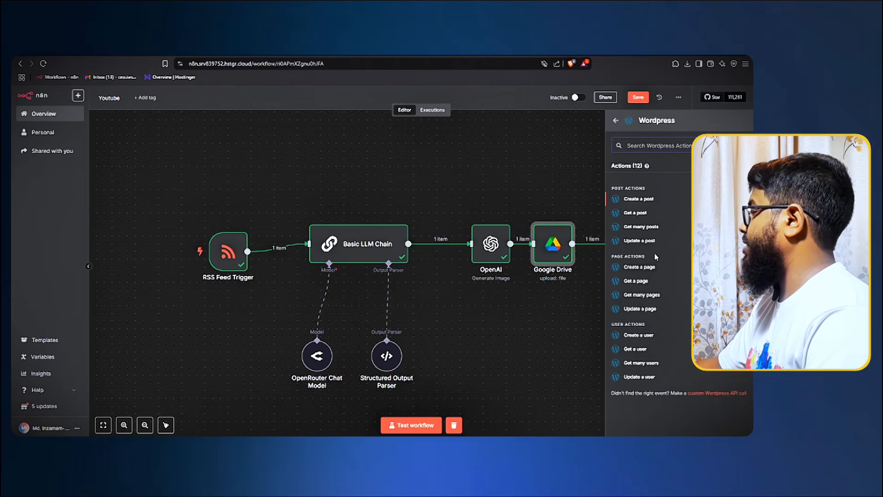
pyautogui.click(649, 205)
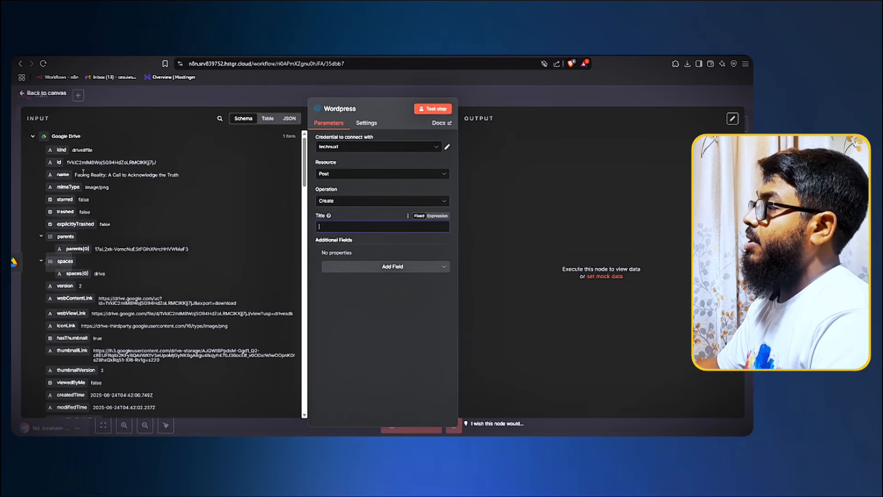
# Map the Basic LLM Chain's output title to the Wordpress post's Title, as {{ $('Basic LLM Chain').item.json.output.title }}.
pyautogui.click(33, 136)
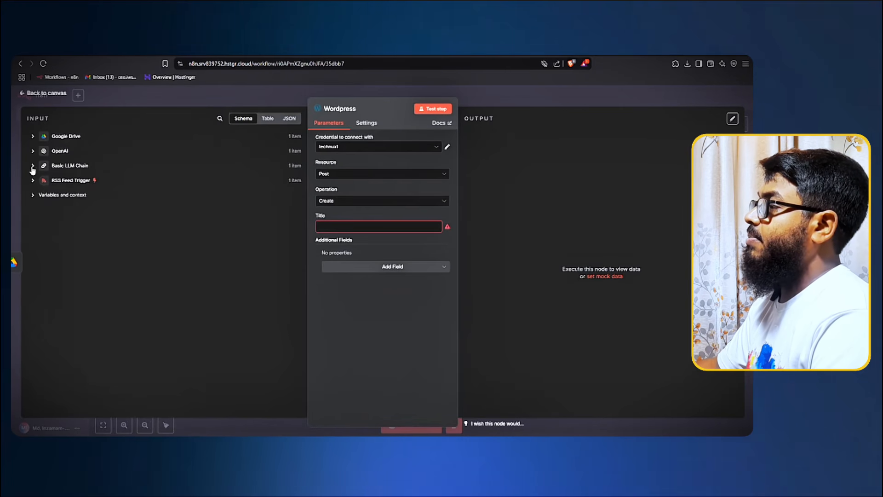
pyautogui.click(32, 165)
pyautogui.moveTo(114, 194); pyautogui.dragTo(327, 227)
pyautogui.click(327, 344)
# Add a Content field to the Wordpress post and map it to {{ $('Basic LLM Chain').item.json.output.content }}.
pyautogui.click(379, 282)
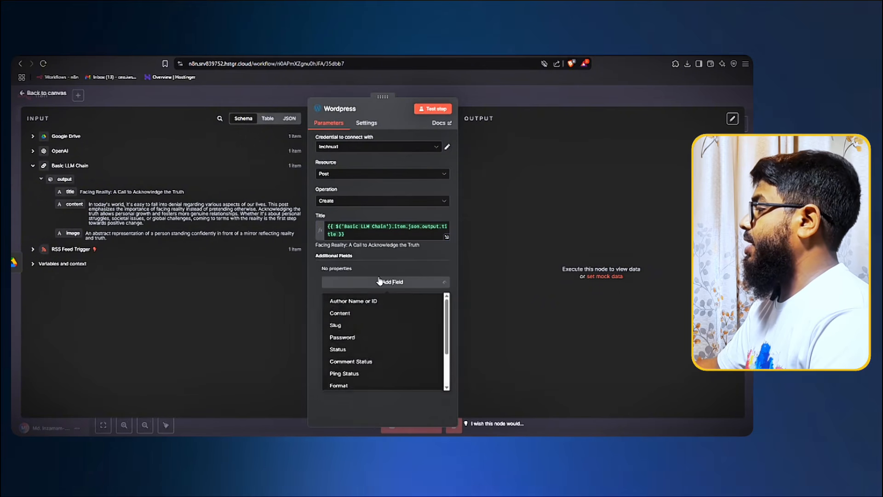
pyautogui.click(367, 316)
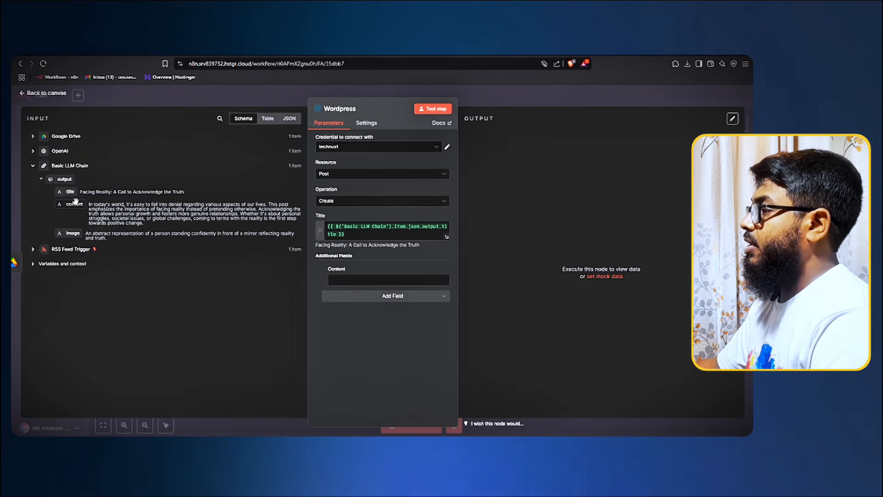
pyautogui.moveTo(76, 200); pyautogui.dragTo(336, 279)
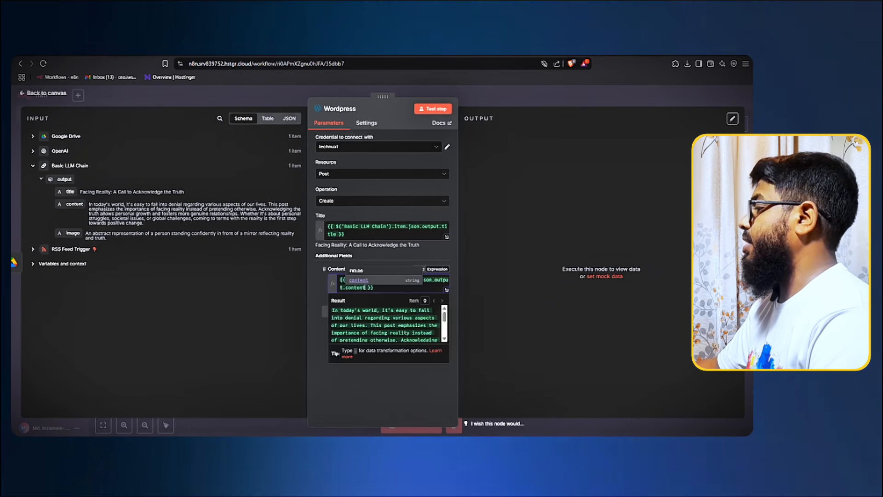
pyautogui.click(356, 341)
pyautogui.click(377, 312)
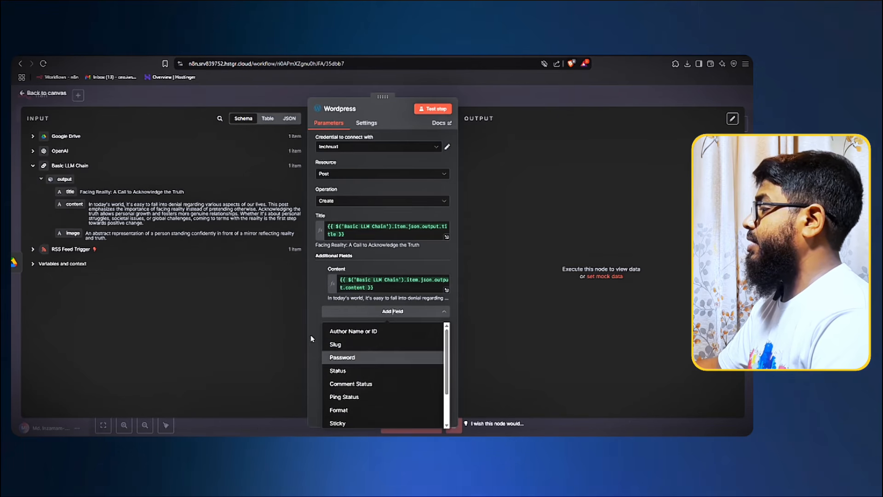
pyautogui.click(222, 334)
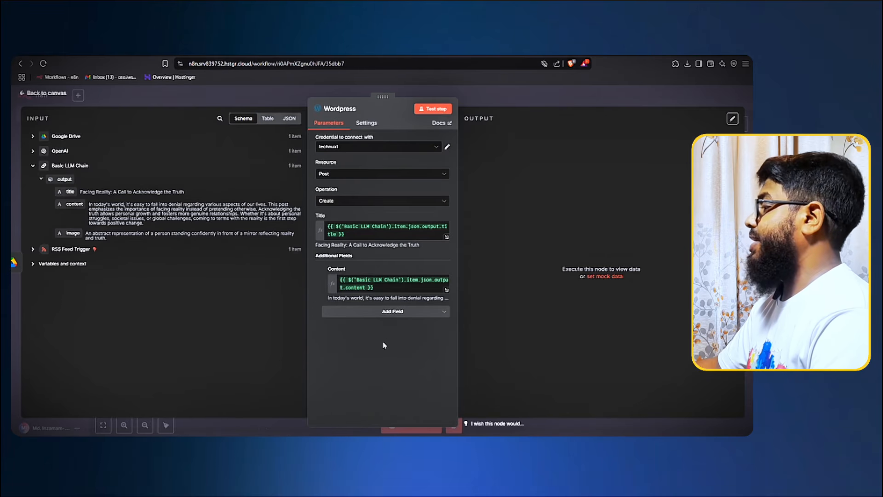
pyautogui.click(298, 99)
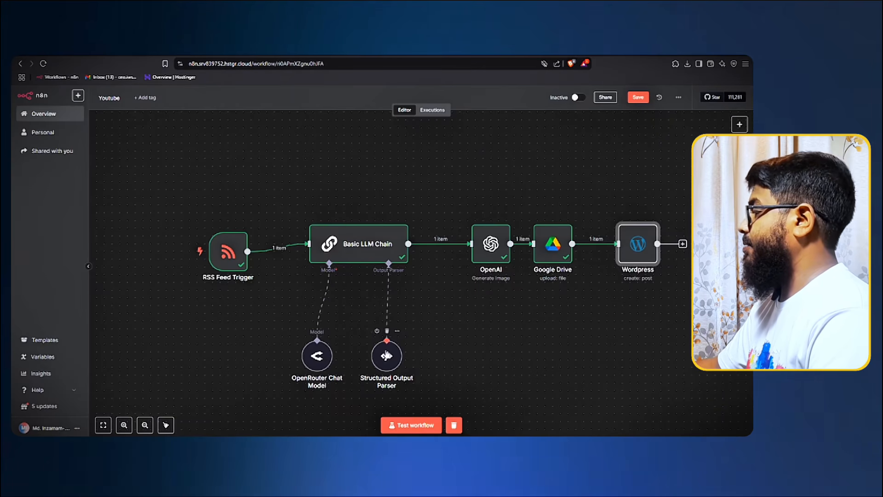
# Review the Structured Output Parser's JSON example and the Basic LLM Chain's prompt settings and output.
pyautogui.doubleClick(385, 366)
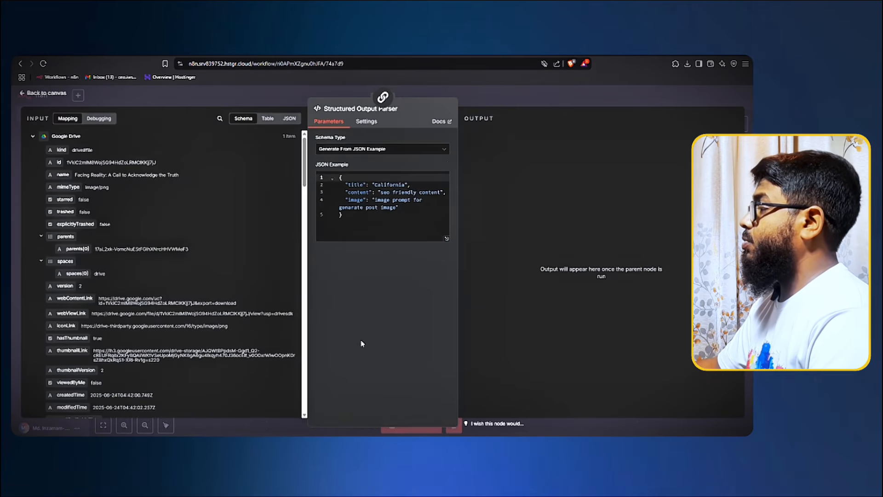
pyautogui.click(405, 208)
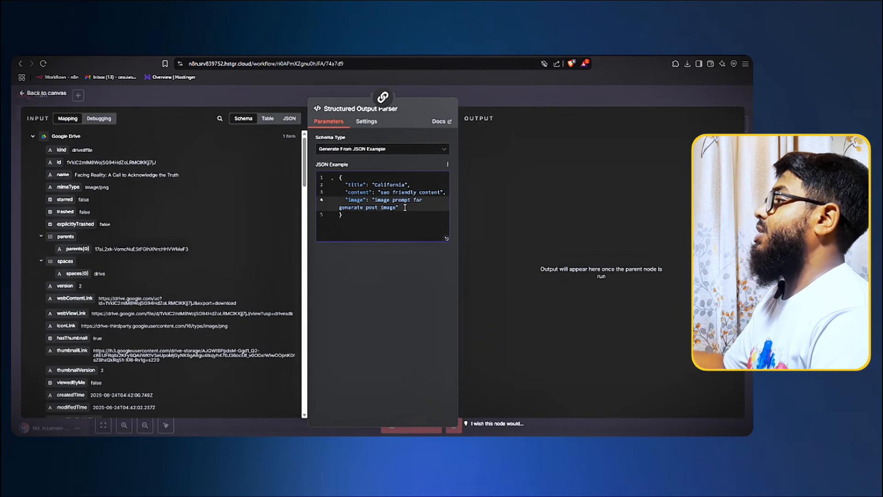
pyautogui.click(291, 94)
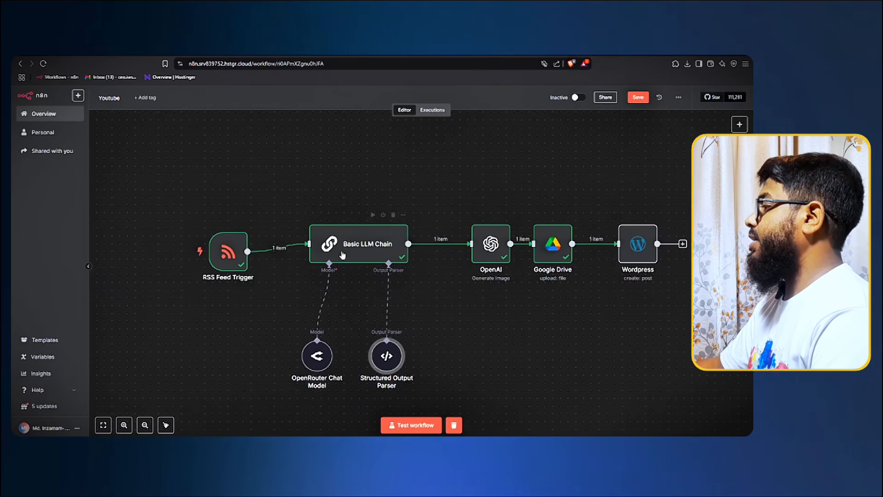
pyautogui.doubleClick(363, 242)
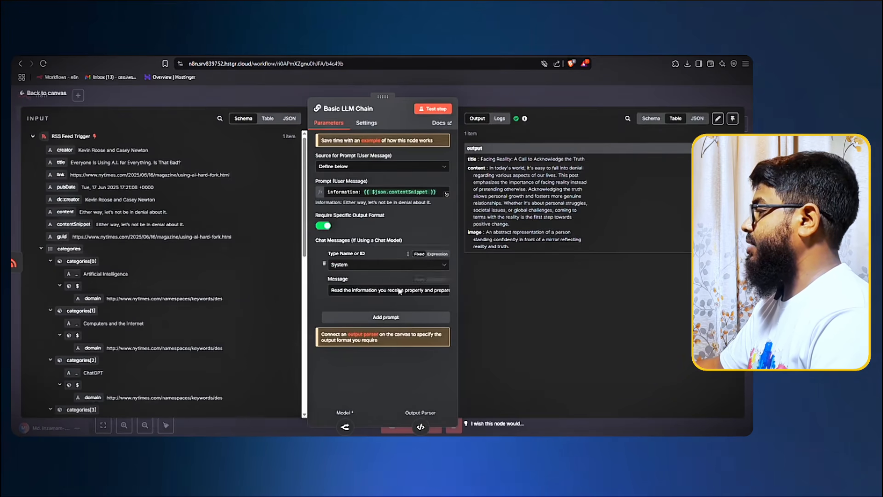
pyautogui.click(300, 95)
# Move the Wordpress node closer to Google Drive, execute it to create the post and review its parameters.
pyautogui.moveTo(626, 245); pyautogui.dragTo(611, 245)
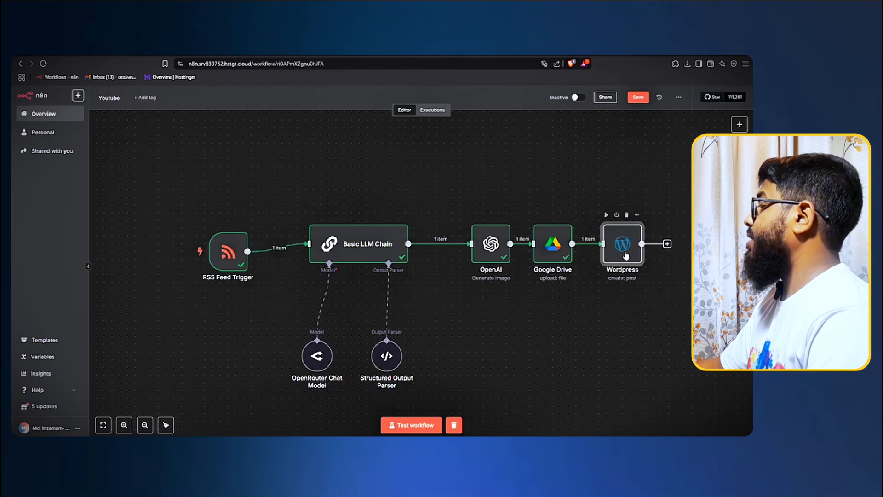
pyautogui.moveTo(624, 236)
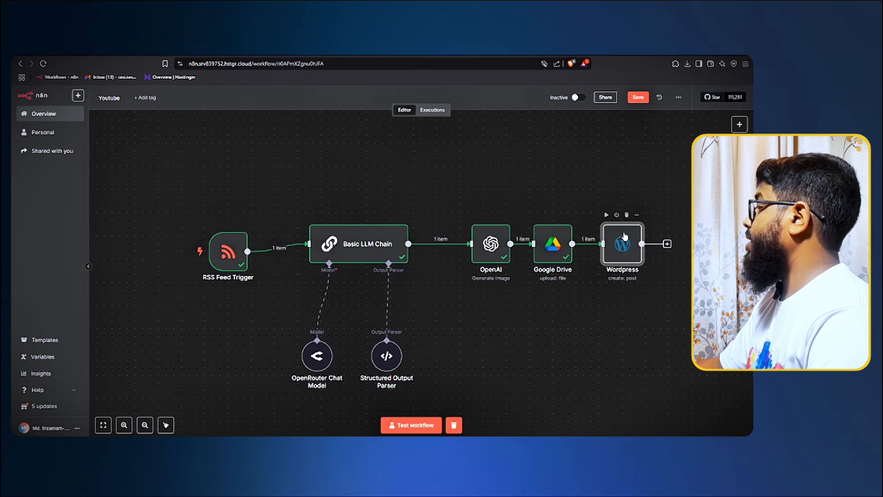
pyautogui.click(607, 217)
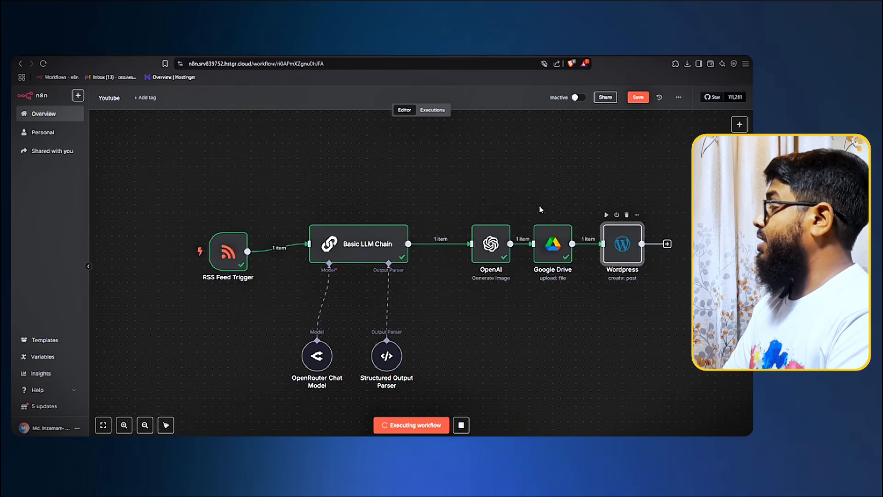
pyautogui.doubleClick(622, 243)
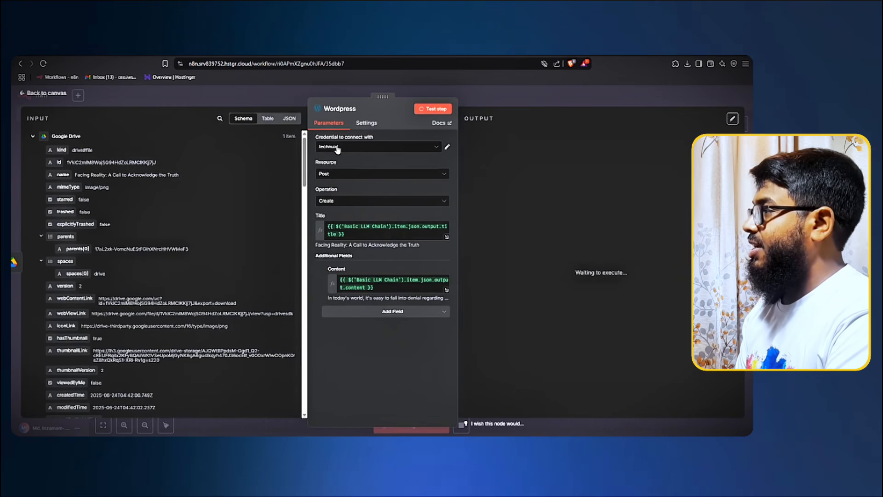
pyautogui.click(282, 99)
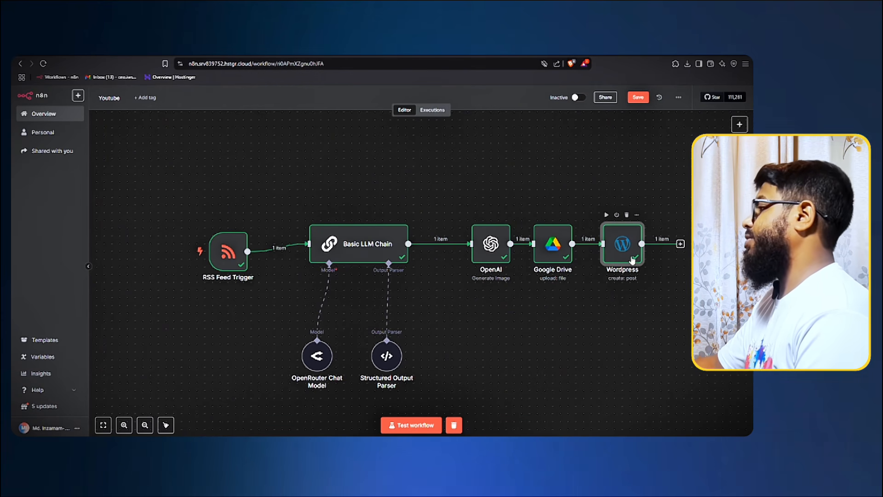
# Move the RSS Feed Trigger node slightly up and review its poll time and feed URL.
pyautogui.moveTo(173, 189); pyautogui.dragTo(641, 392)
pyautogui.click(587, 382)
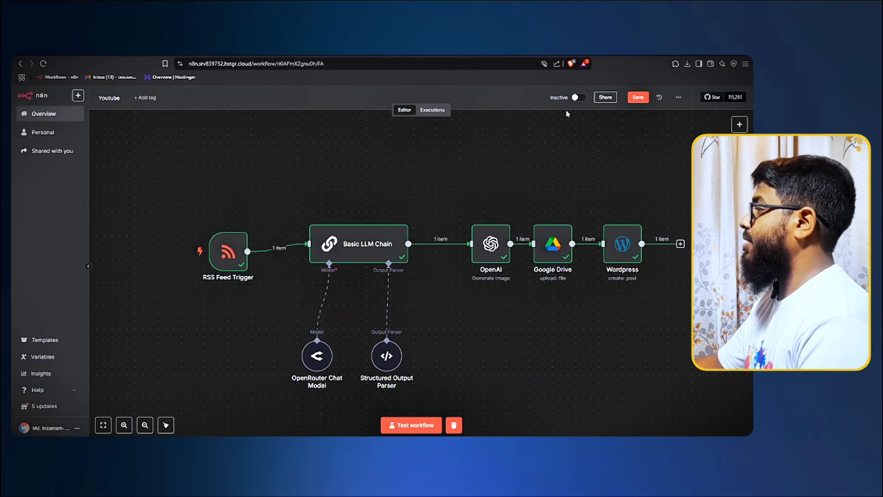
pyautogui.moveTo(230, 252); pyautogui.dragTo(229, 229)
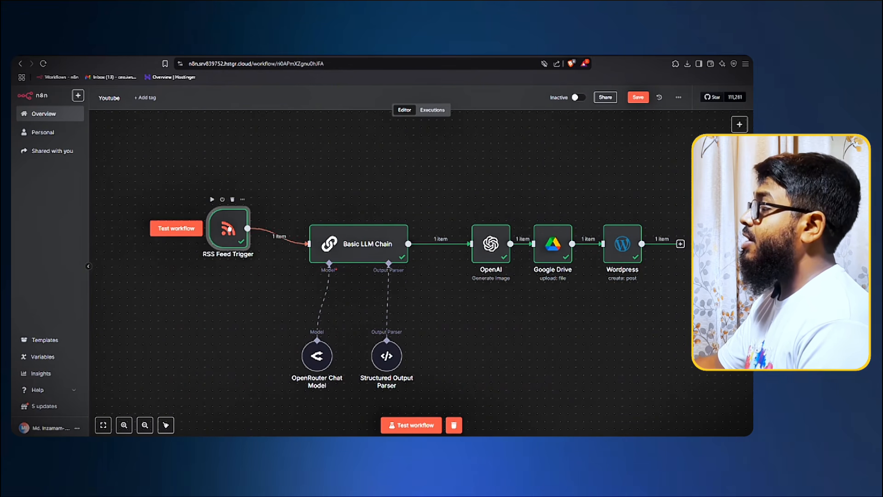
pyautogui.doubleClick(230, 231)
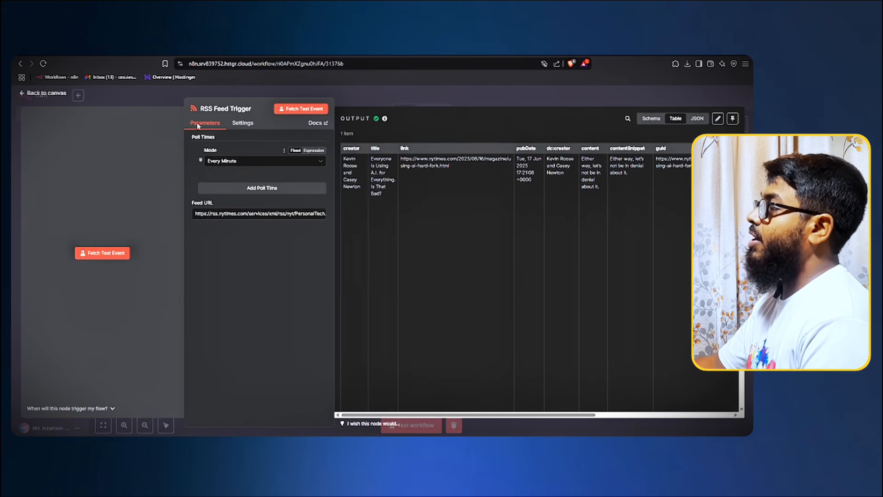
pyautogui.press('Escape')
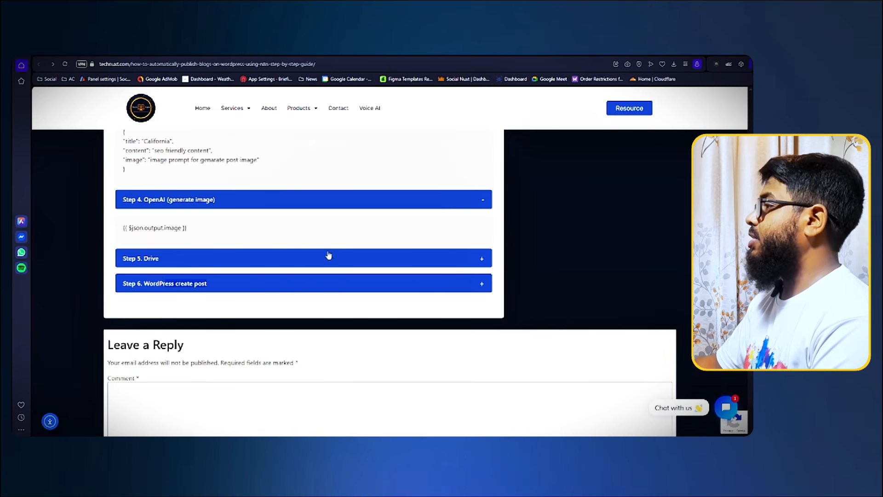
# Open the Basic LLM Chain node and review its prompt settings and the generated title, content and image prompt.
pyautogui.scroll(10, 328, 255)
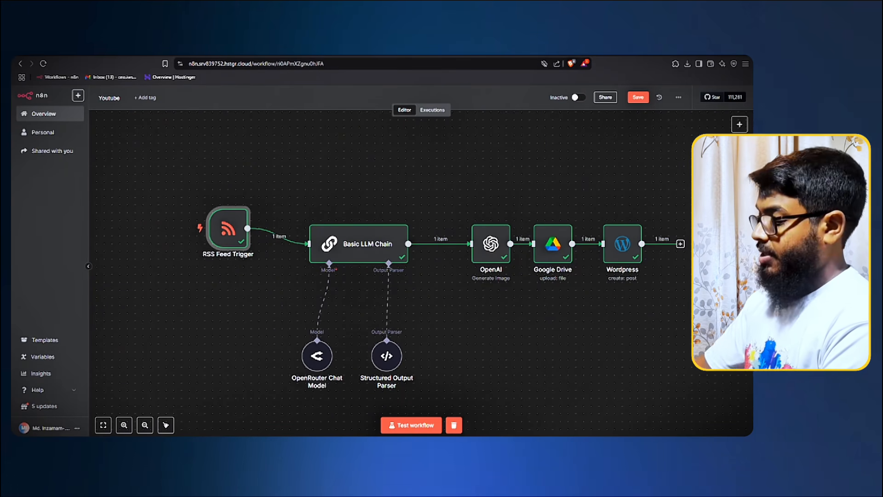
pyautogui.doubleClick(359, 244)
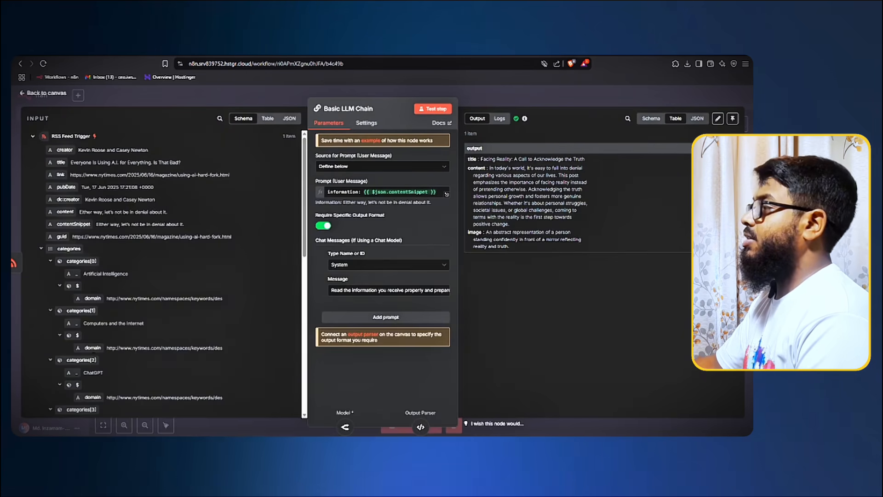
pyautogui.moveTo(409, 144); pyautogui.dragTo(463, 203)
pyautogui.scroll(-2, 138, 290)
pyautogui.scroll(2, 129, 299)
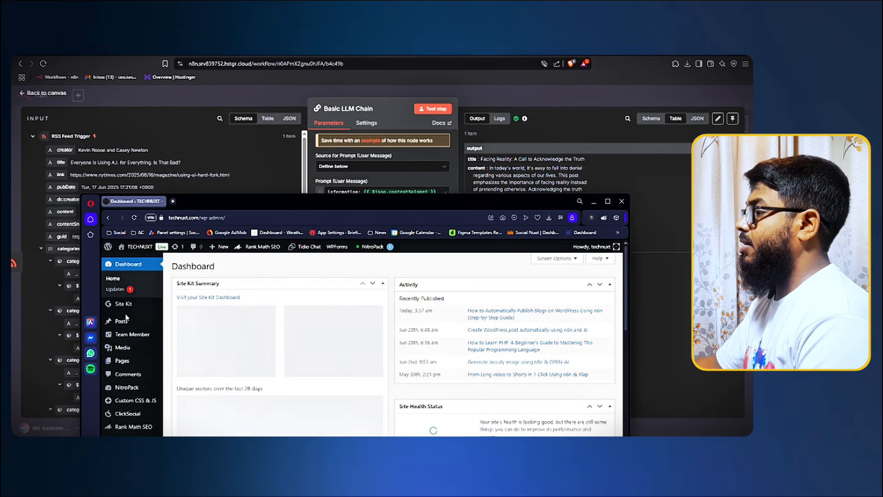
# Open the Posts list in the WordPress dashboard, compare the newest draft's title with the Basic LLM Chain output, and return to n8n.
pyautogui.click(125, 325)
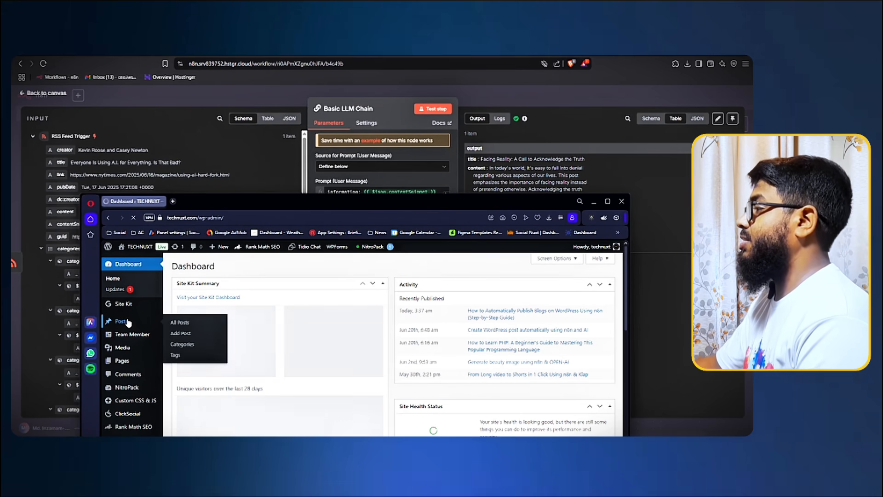
pyautogui.moveTo(416, 205); pyautogui.dragTo(406, 173)
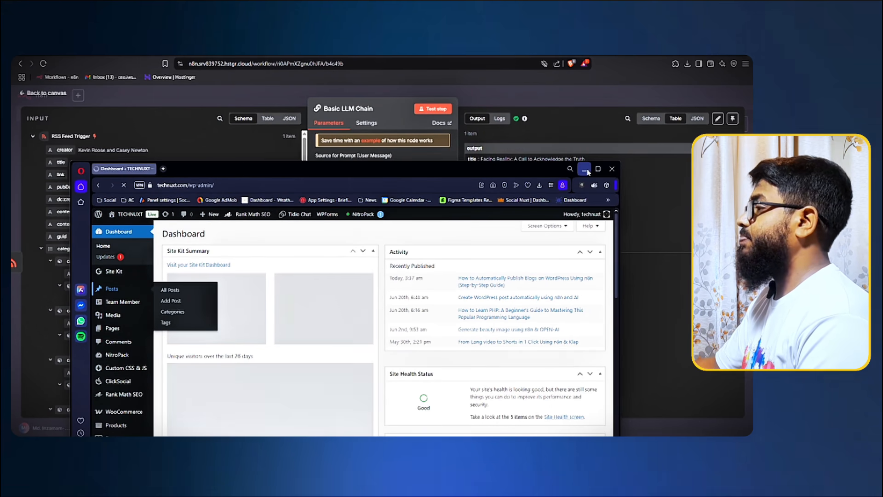
pyautogui.doubleClick(458, 173)
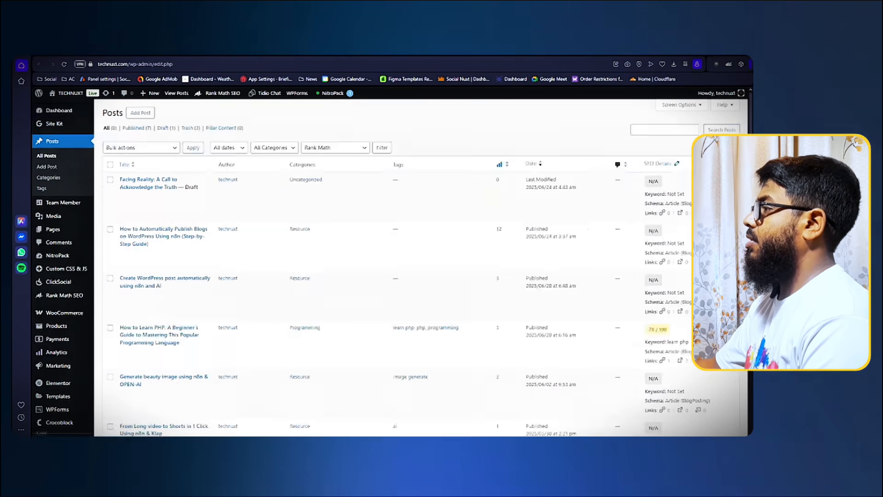
pyautogui.moveTo(391, 50); pyautogui.dragTo(313, 173)
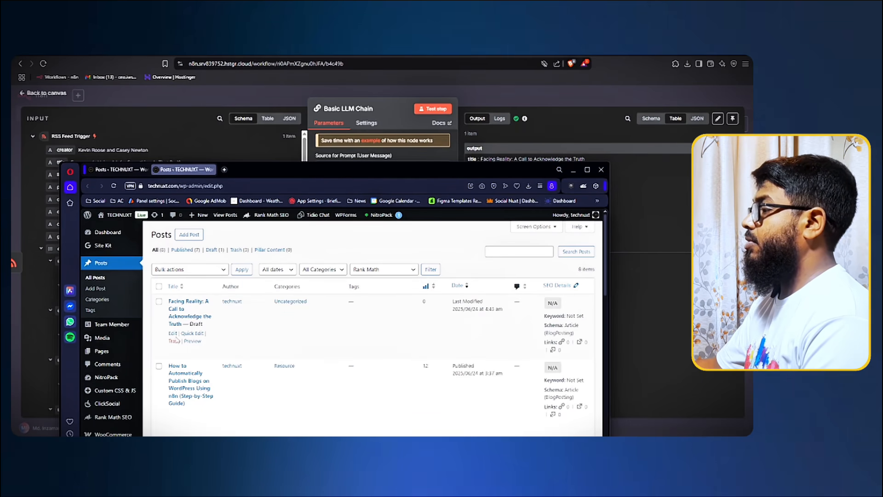
pyautogui.moveTo(520, 178); pyautogui.dragTo(528, 199)
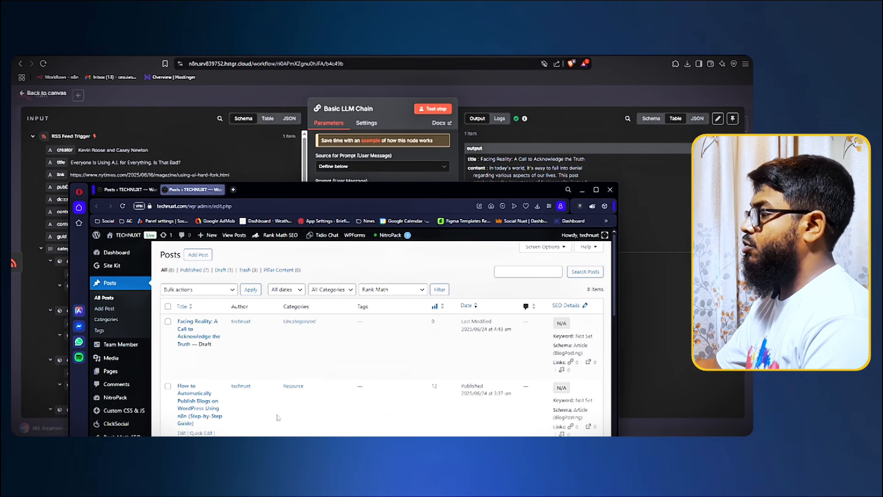
pyautogui.moveTo(214, 326)
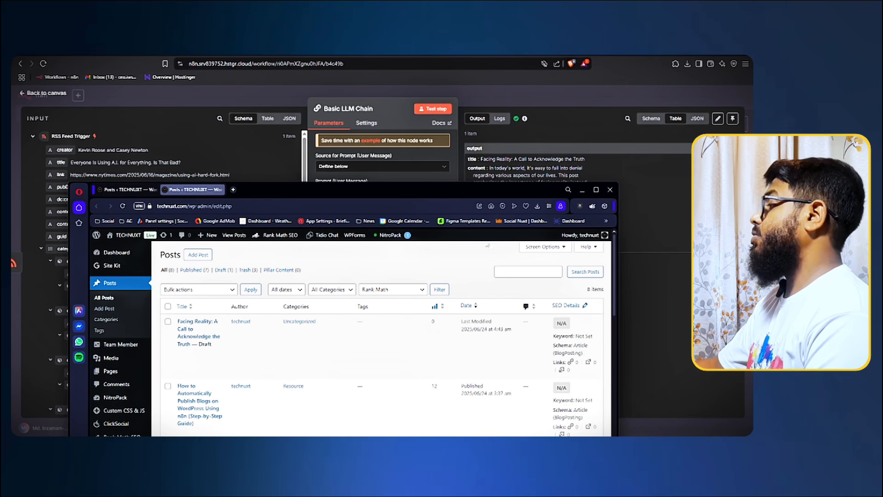
pyautogui.click(583, 189)
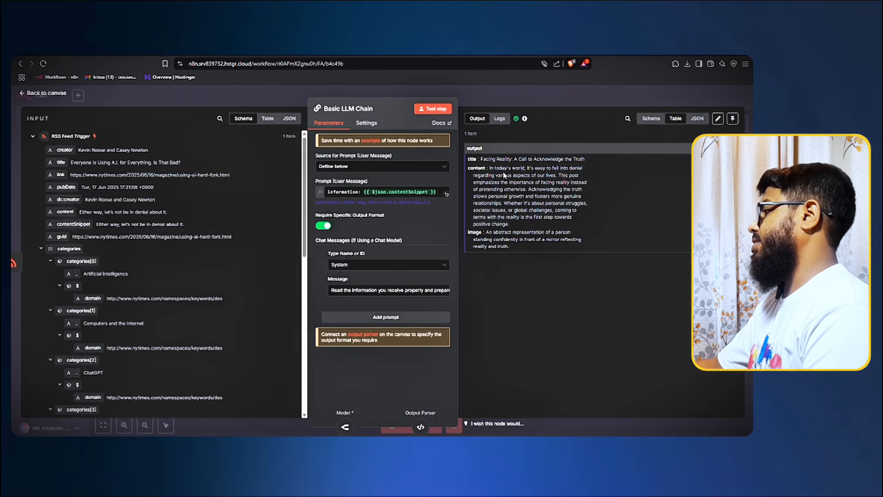
# Review the generated content, leave the Basic LLM Chain node, and check the uploaded image in Google Drive's wooimage folder, closing its preview.
pyautogui.moveTo(504, 174); pyautogui.dragTo(506, 210)
pyautogui.click(233, 91)
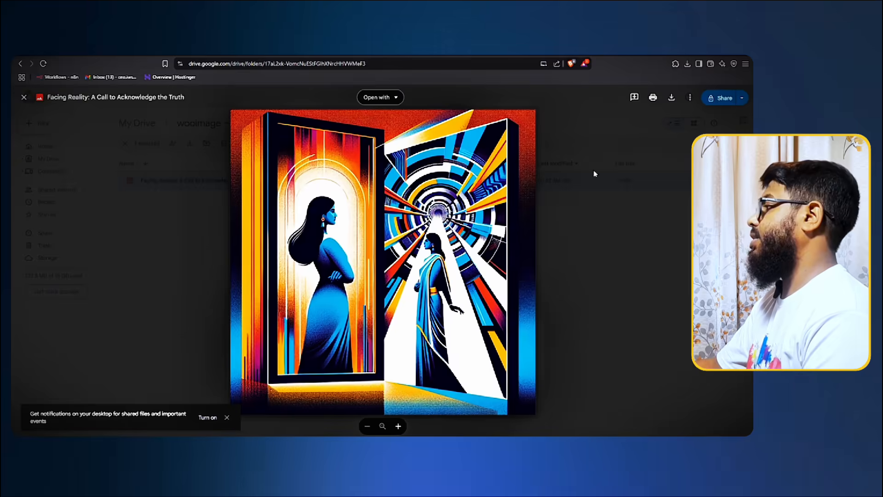
pyautogui.click(594, 173)
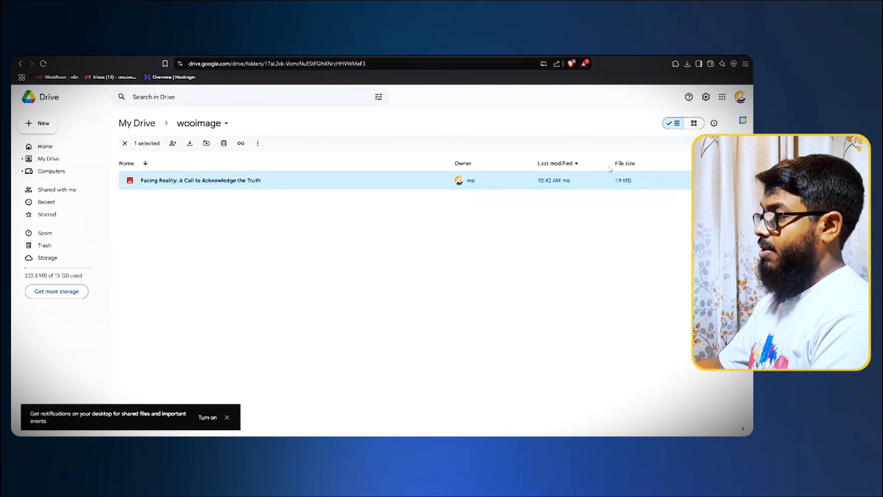